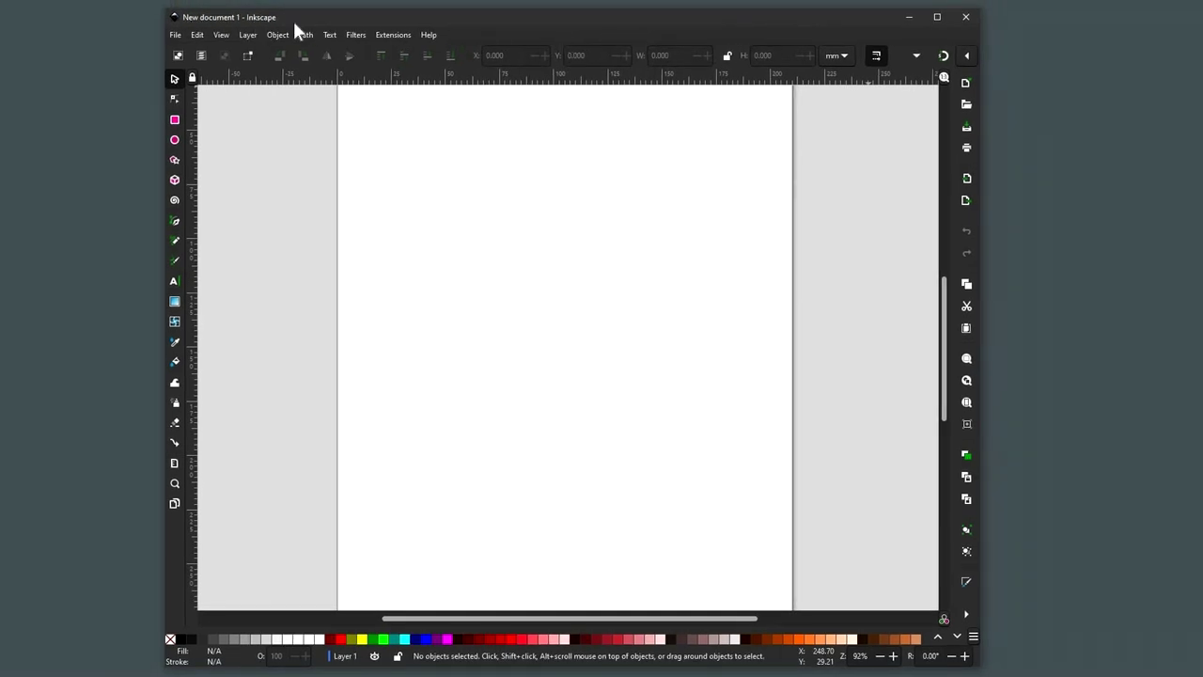
View the program's About information to check the installed version, and close it
left_click(426, 36)
left_click(462, 242)
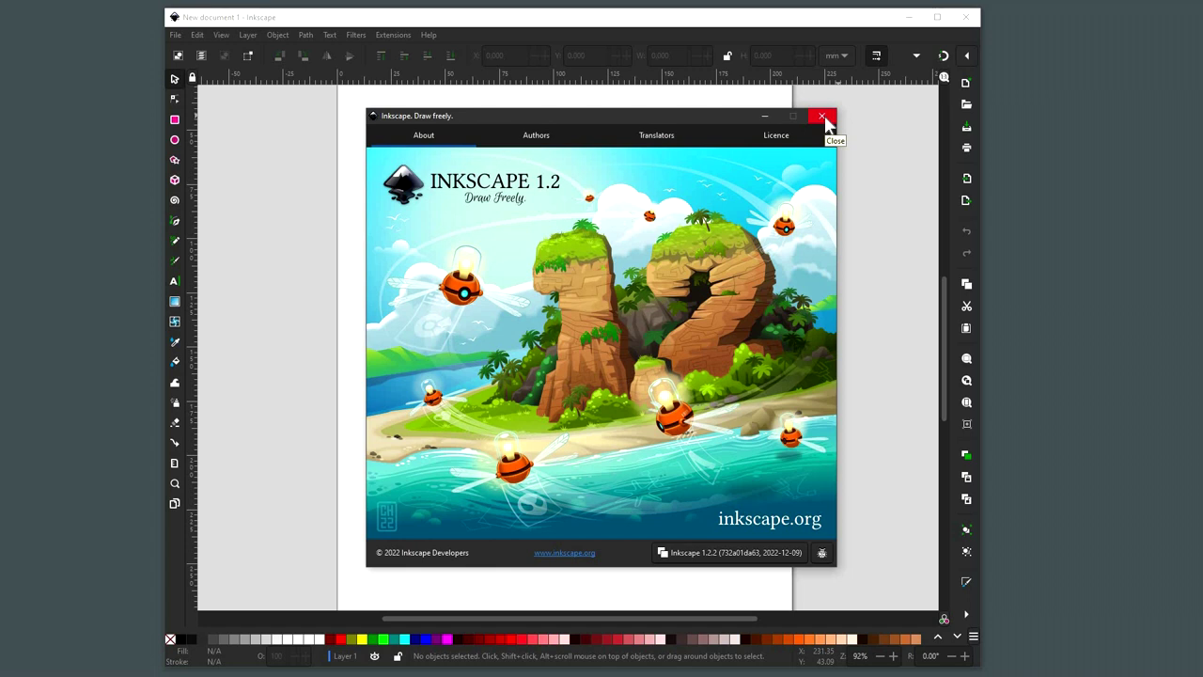
key("Escape")
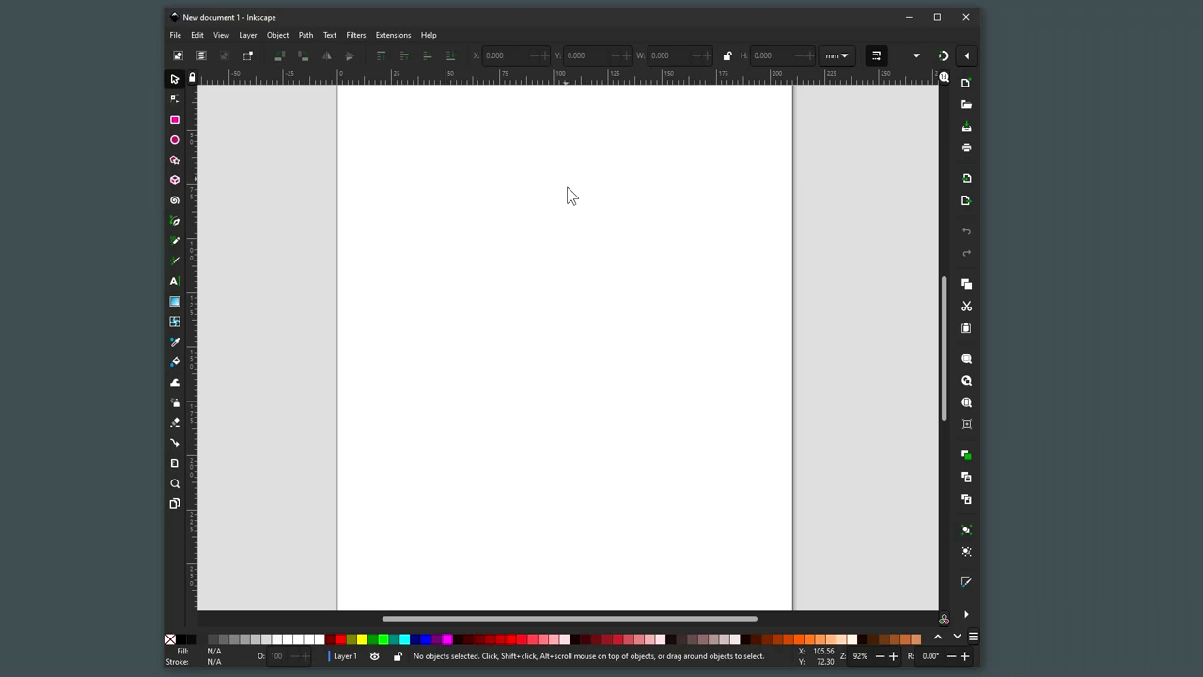
scroll(565, 186, "down", 3)
scroll(568, 218, "up", 1)
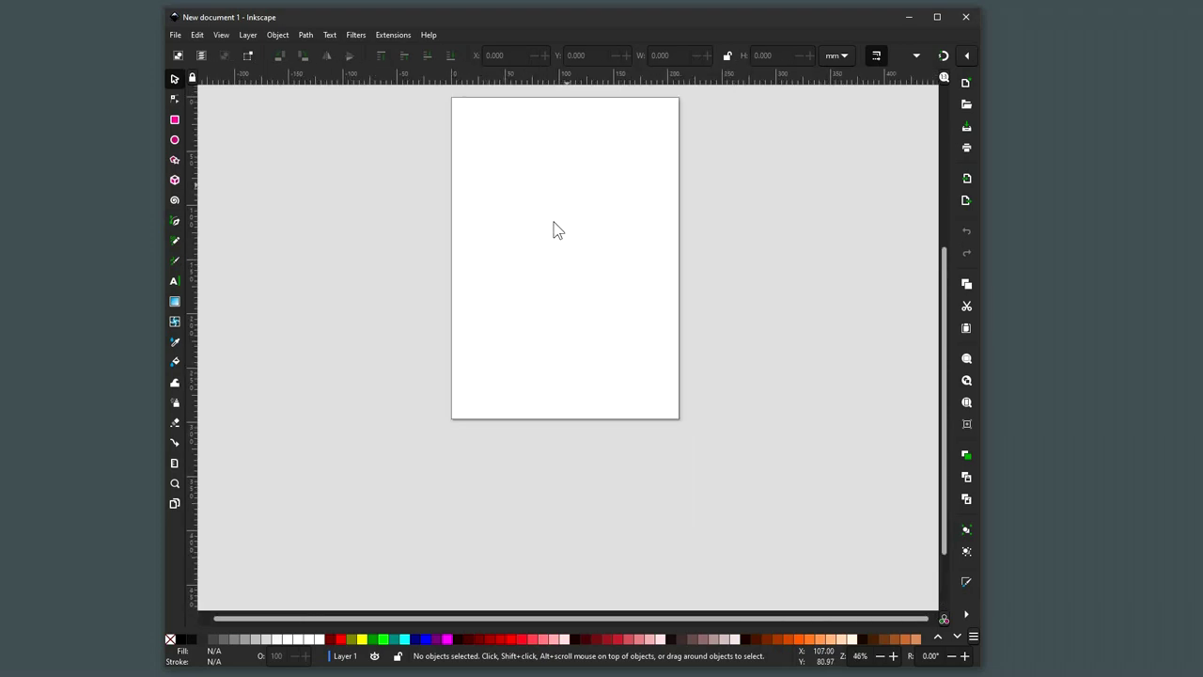
right_click(553, 225)
left_click(596, 274)
right_click(593, 271)
left_click(580, 315)
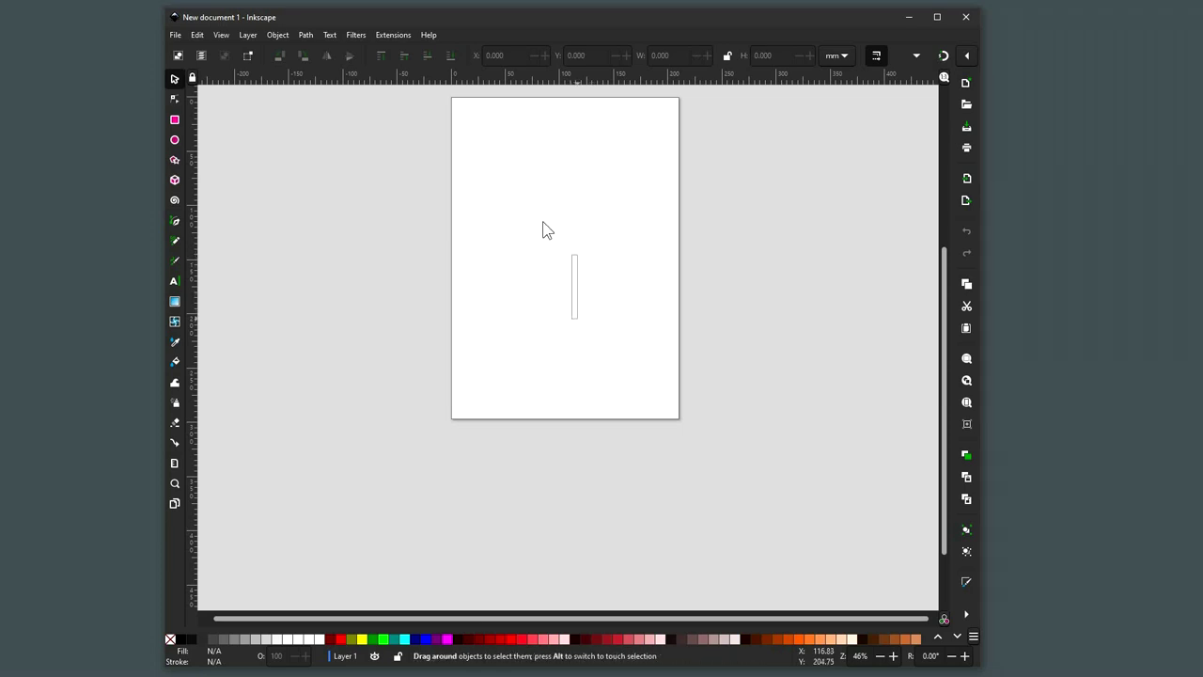
scroll(232, 95, "up", 3)
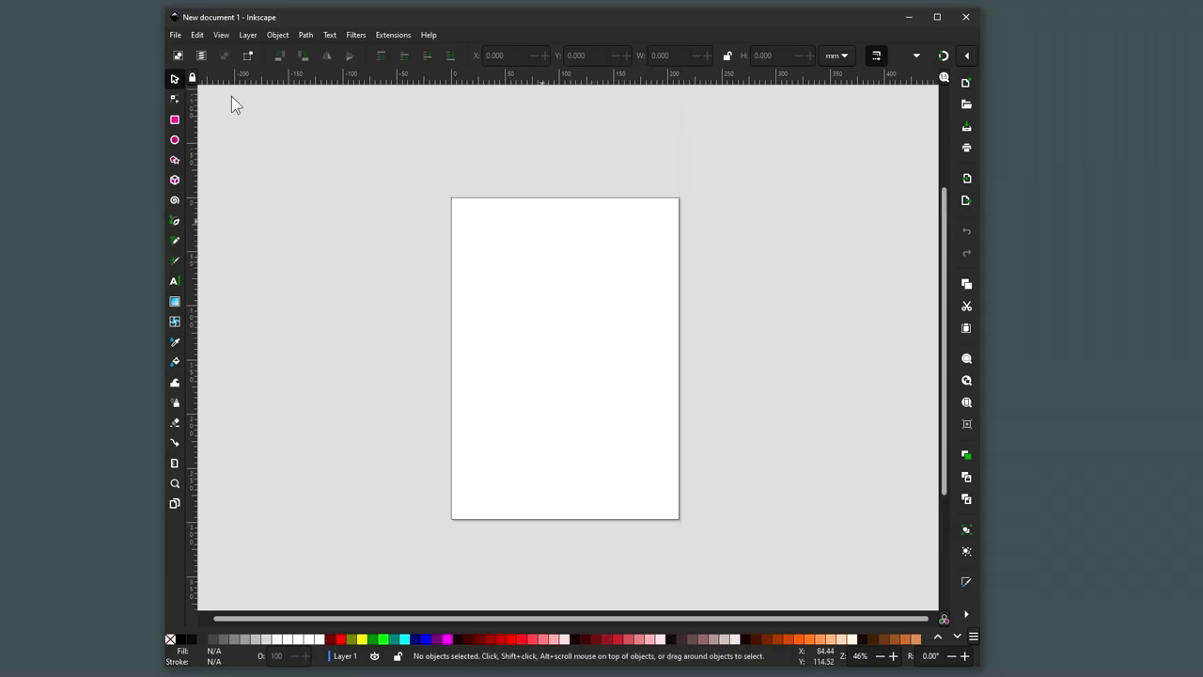
Add a text object reading "Hello" in the upper part of the page, using the 30 pt sans-serif font
left_click(173, 281)
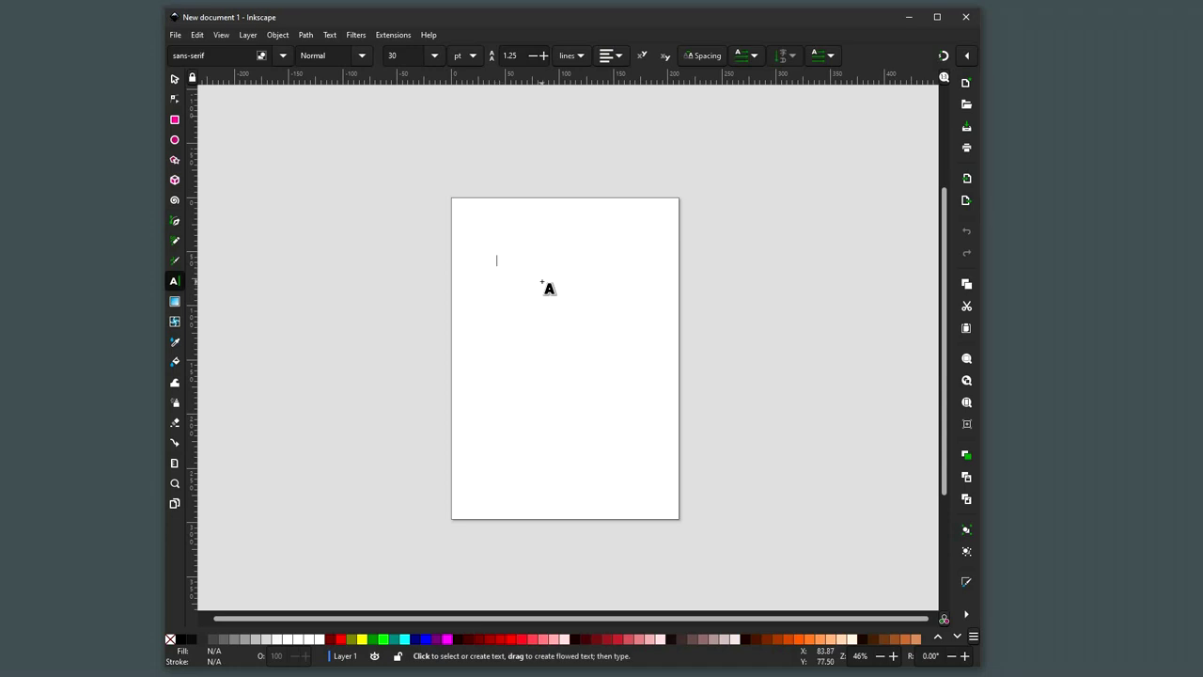
left_click(496, 264)
type("Hello")
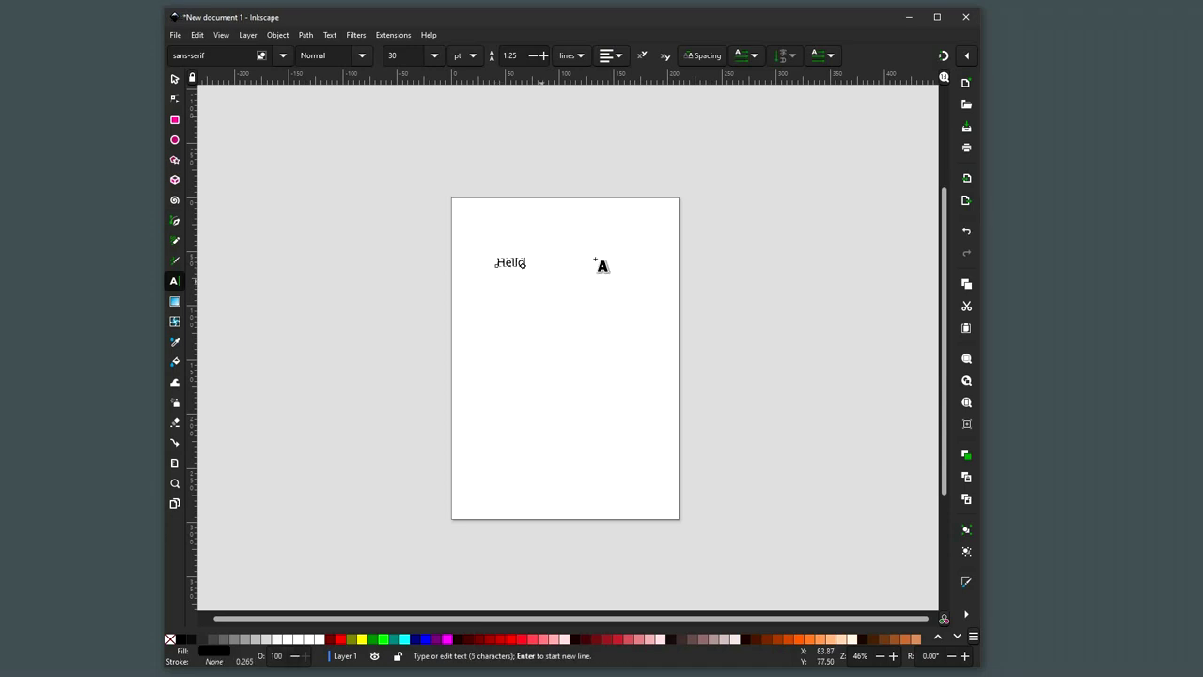
Convert the "Hello" text object to paths with Object to Path
scroll(639, 263, "left", 3)
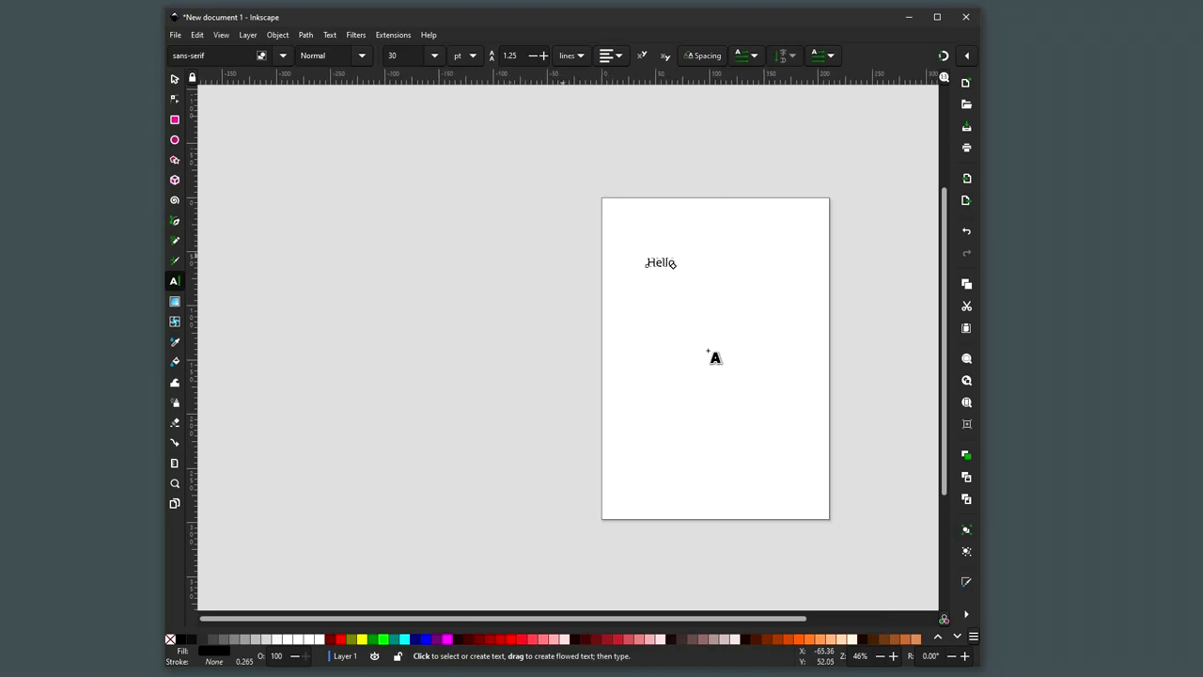
scroll(674, 357, "up", 1)
scroll(676, 359, "up", 1)
scroll(730, 357, "up", 3)
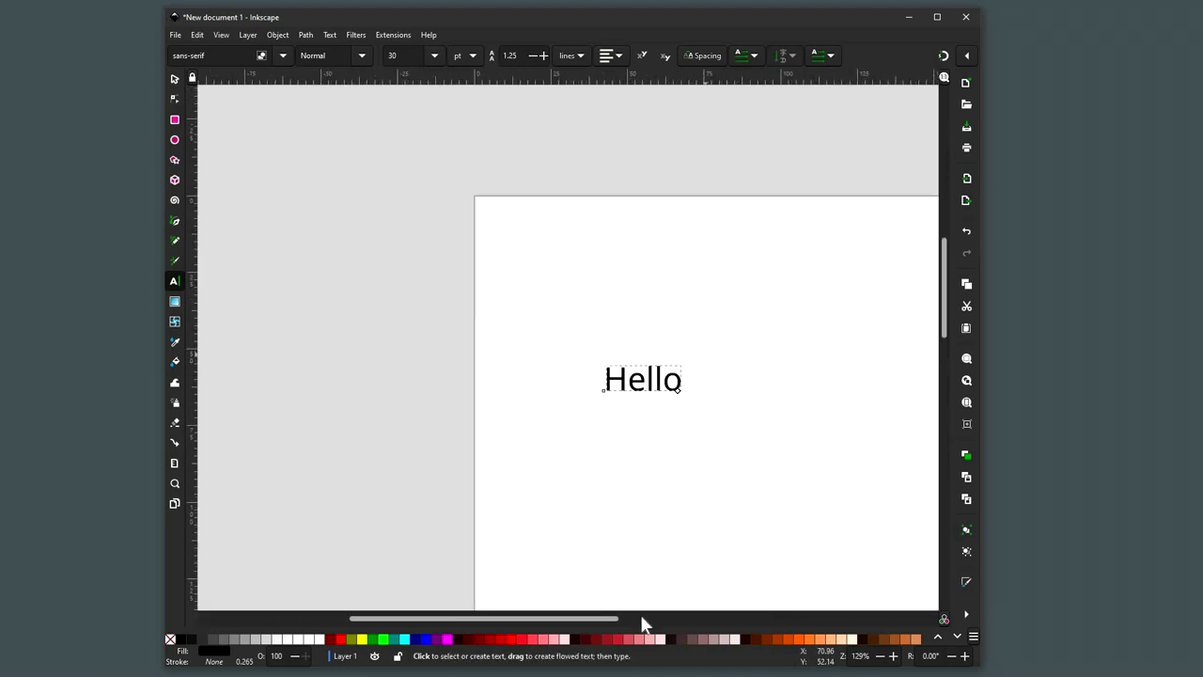
scroll(480, 460, "right", 4)
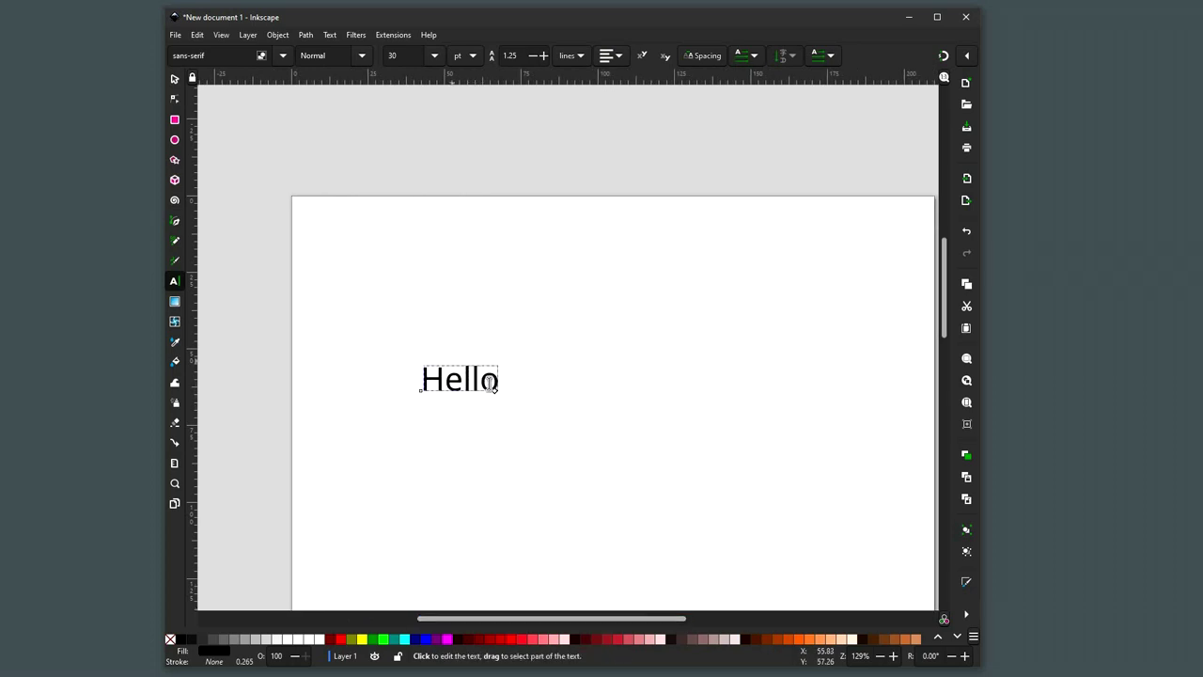
left_click(174, 79)
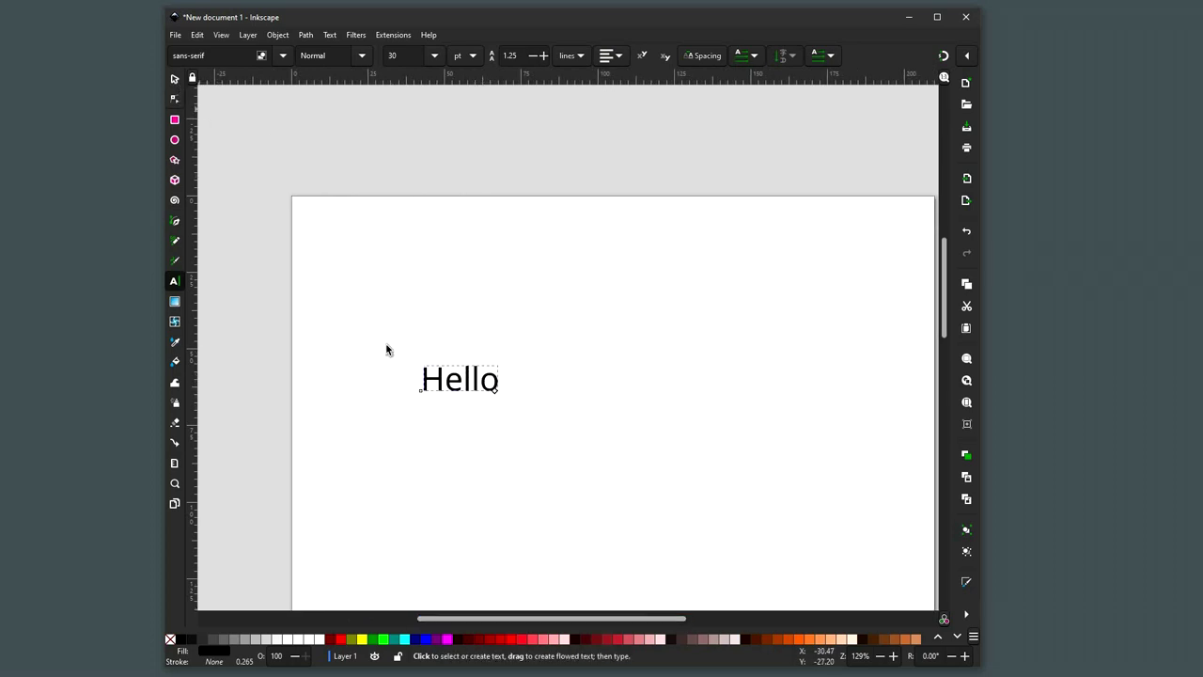
left_click(482, 386)
left_click(476, 380)
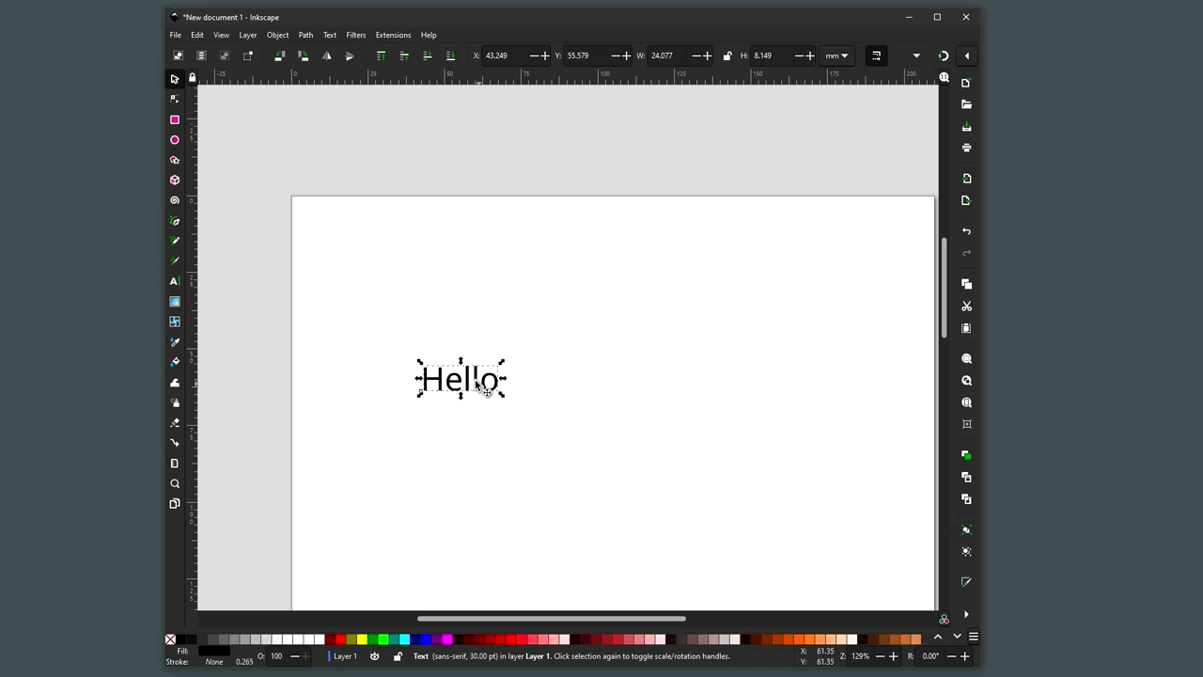
left_click(303, 35)
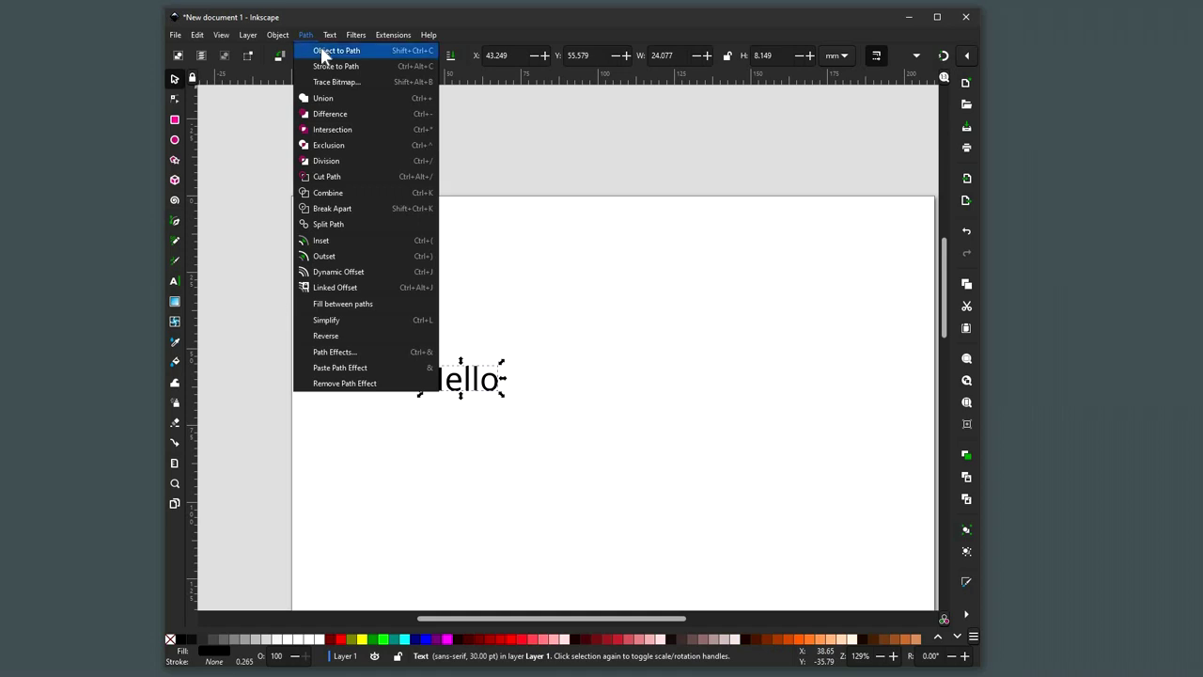
left_click(320, 49)
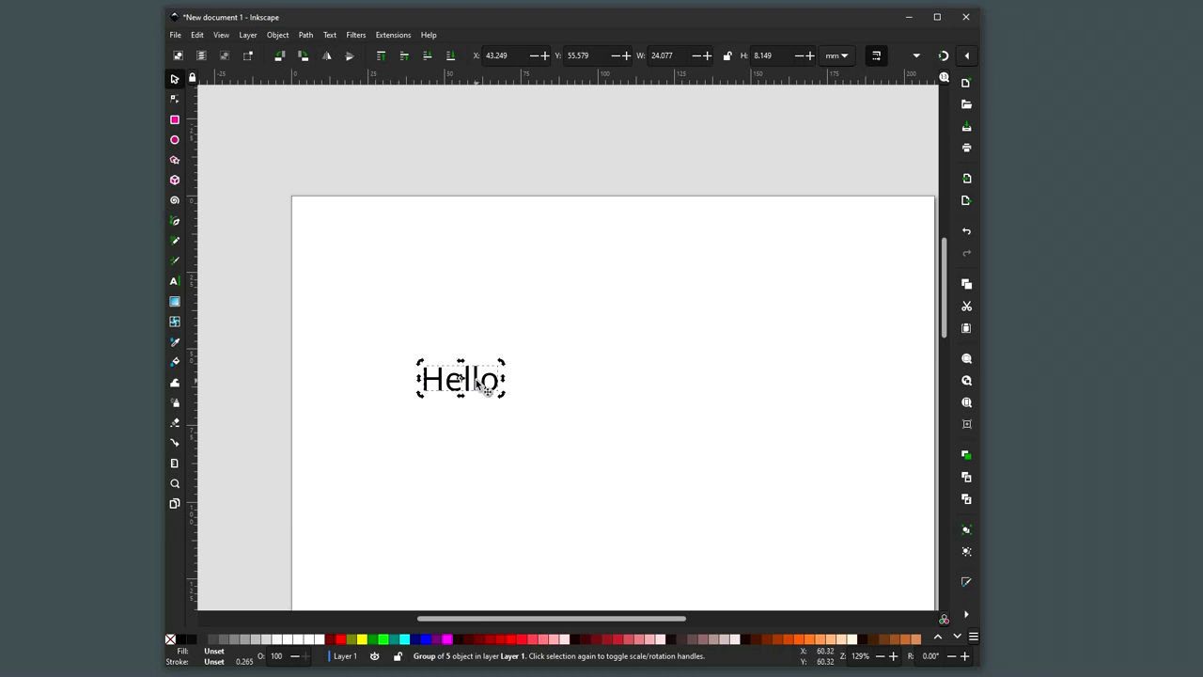
Add Gcodetools orientation points in 2-points mode with Z surface 0, Z depth -1 and millimetre units
left_click(395, 36)
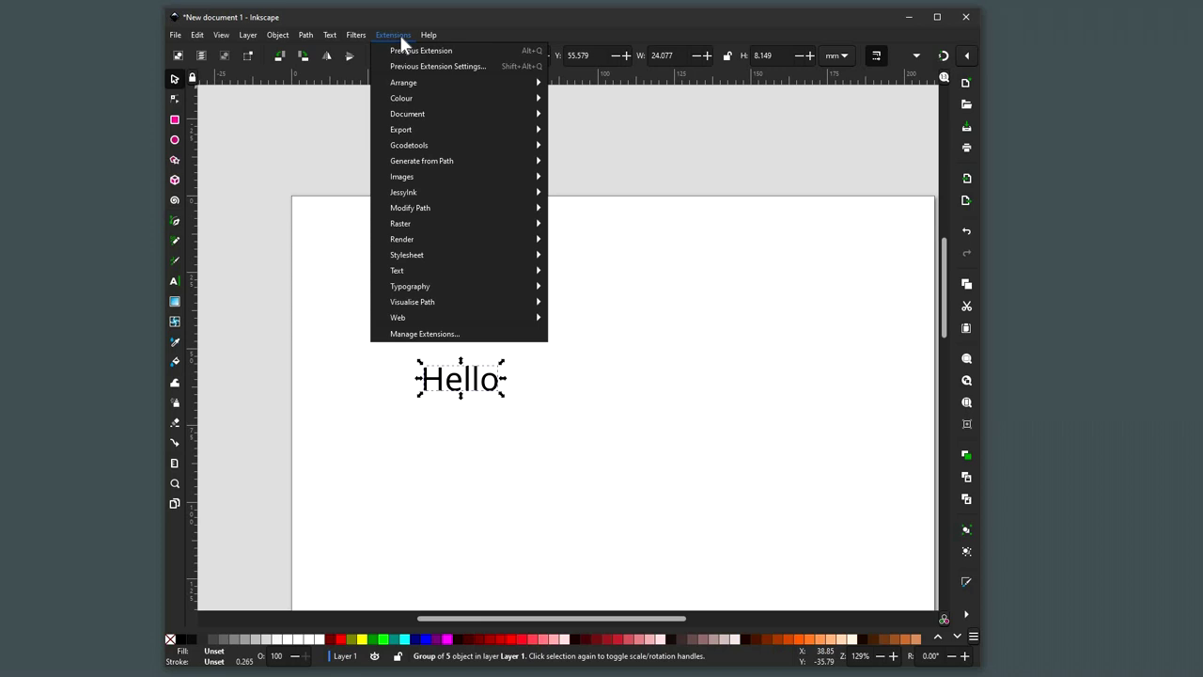
mouse_move(432, 160)
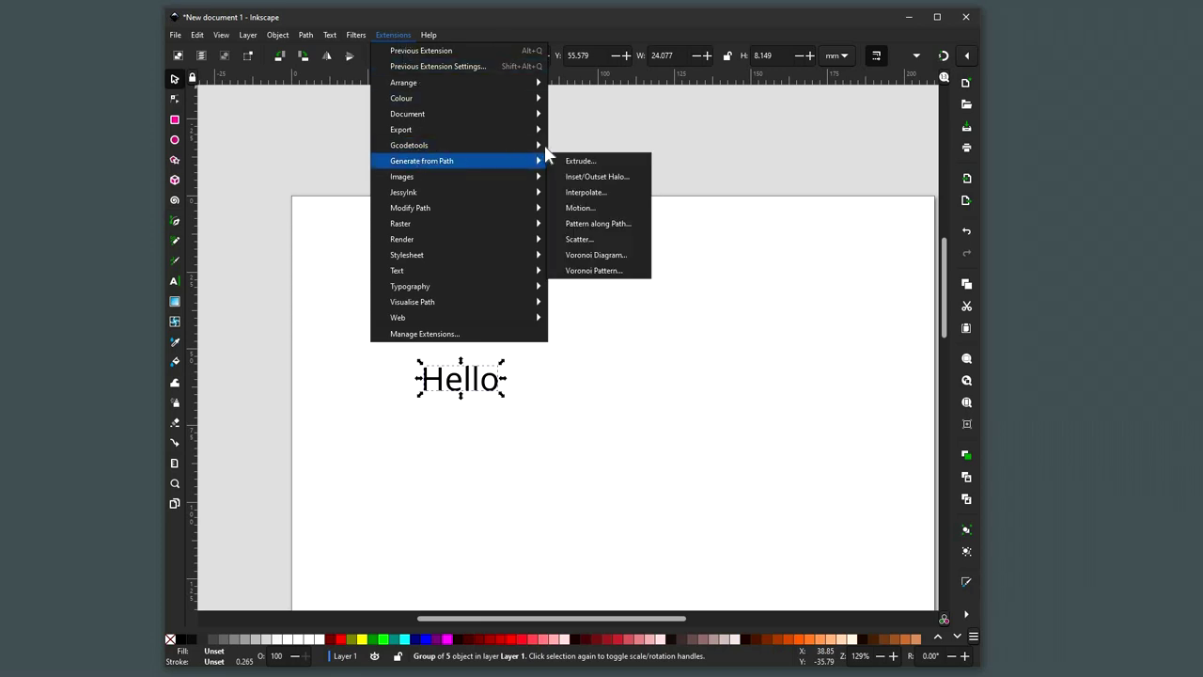
mouse_move(540, 146)
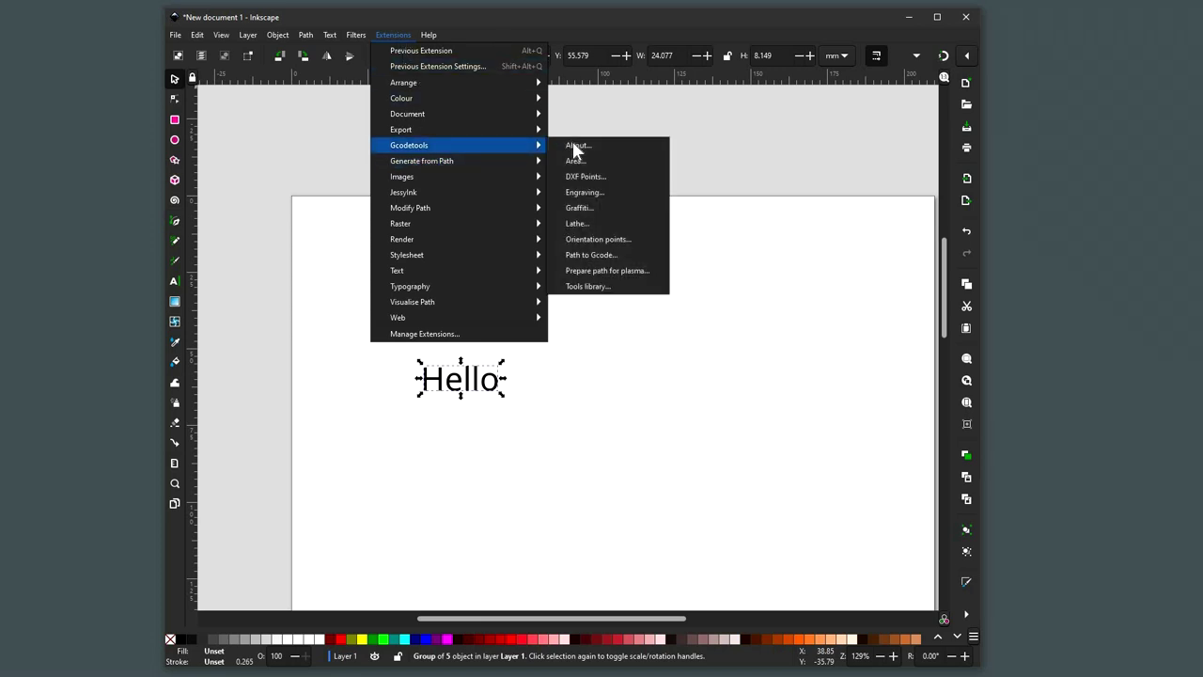
left_click(619, 238)
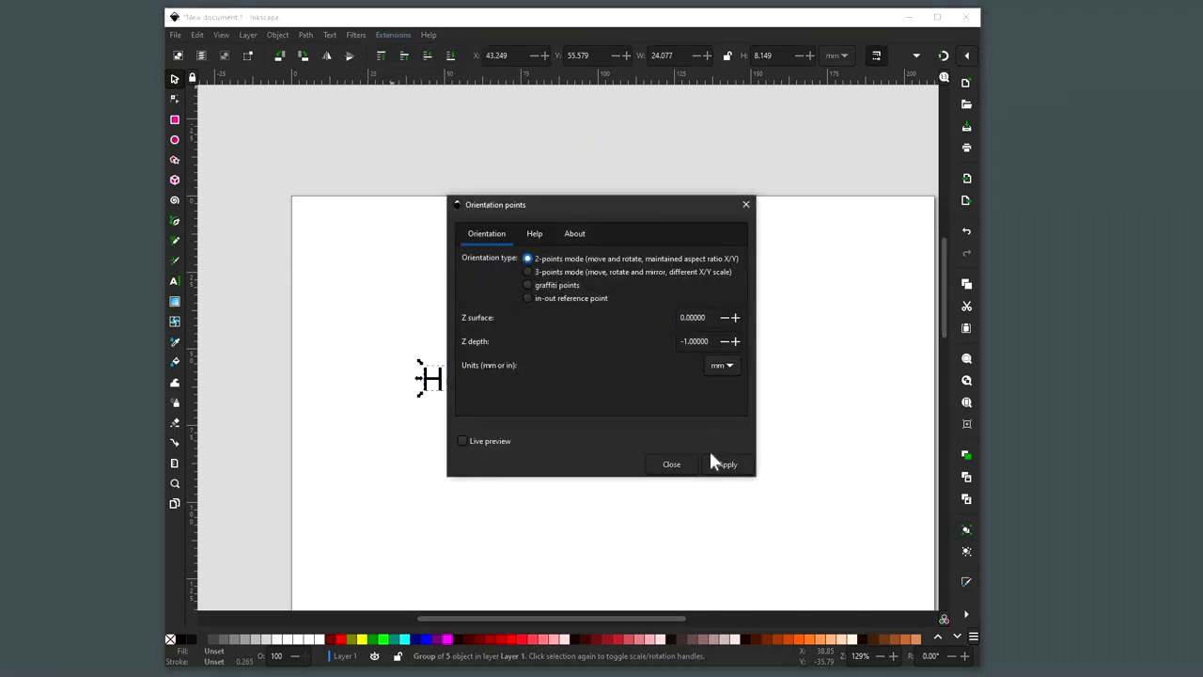
left_click(727, 466)
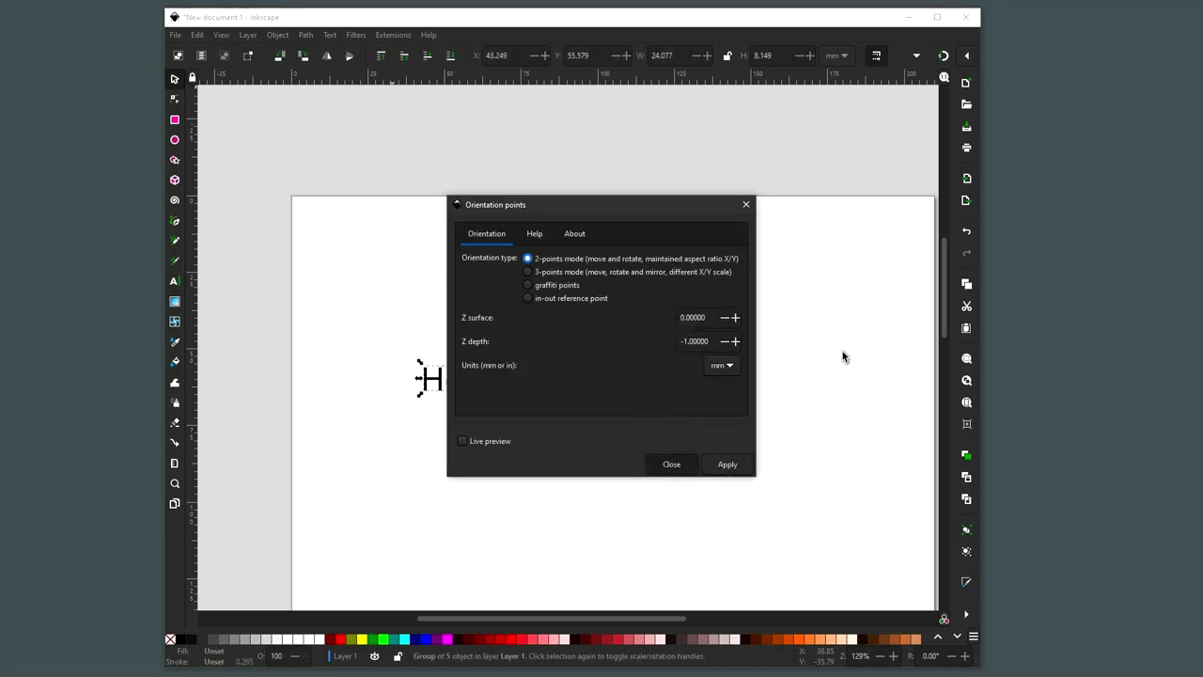
key("Escape")
Move the orientation points group from the page's lower edge to just below the "Hello" lettering
scroll(842, 355, "down", 10)
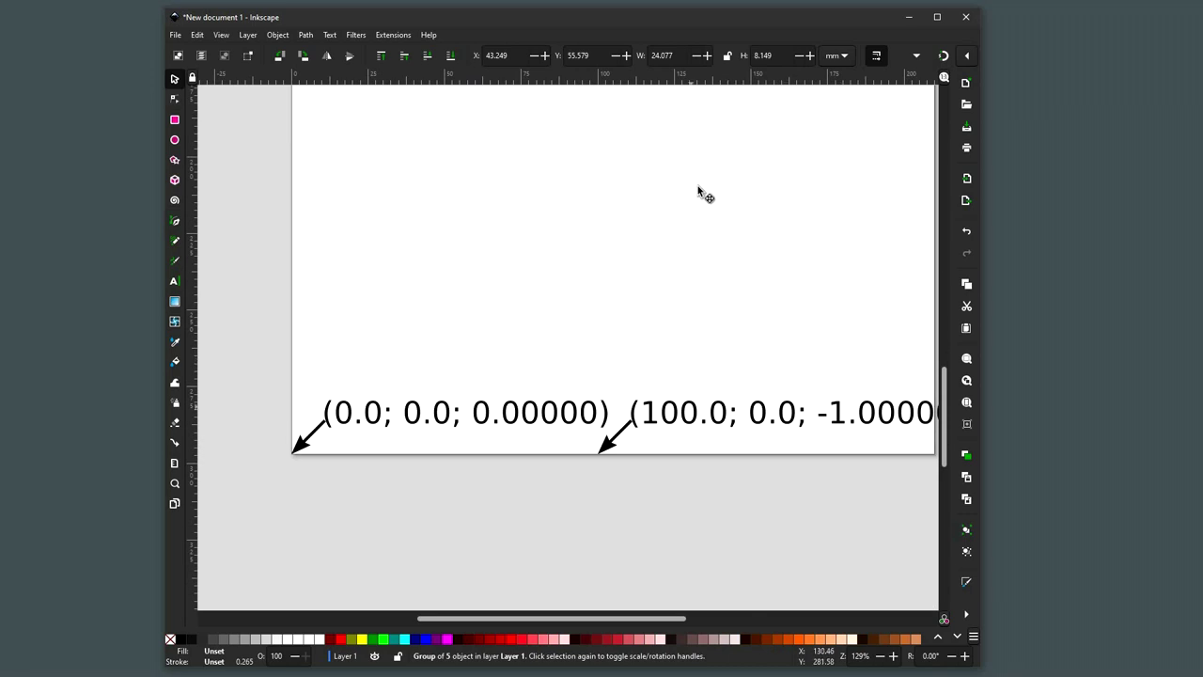
left_click_drag(703, 414, 714, 191)
scroll(683, 181, "up", 4)
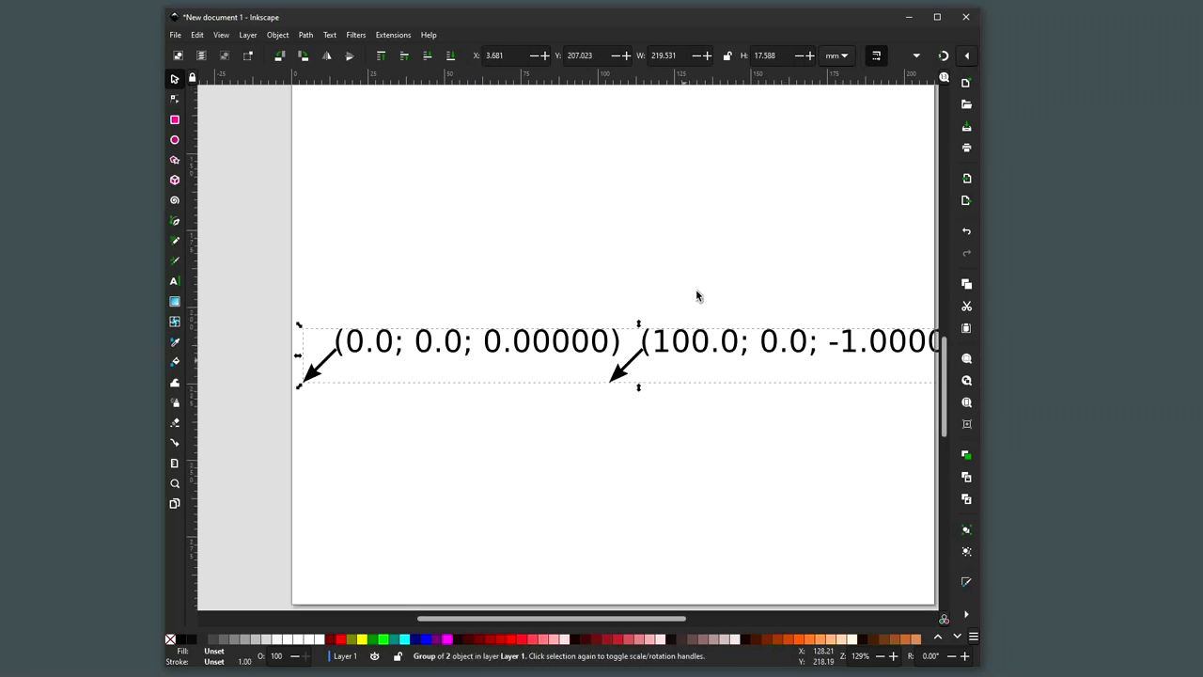
left_click_drag(691, 355, 691, 192)
scroll(690, 192, "up", 8)
left_click_drag(693, 380, 694, 178)
scroll(694, 188, "up", 3)
left_click_drag(696, 331, 710, 282)
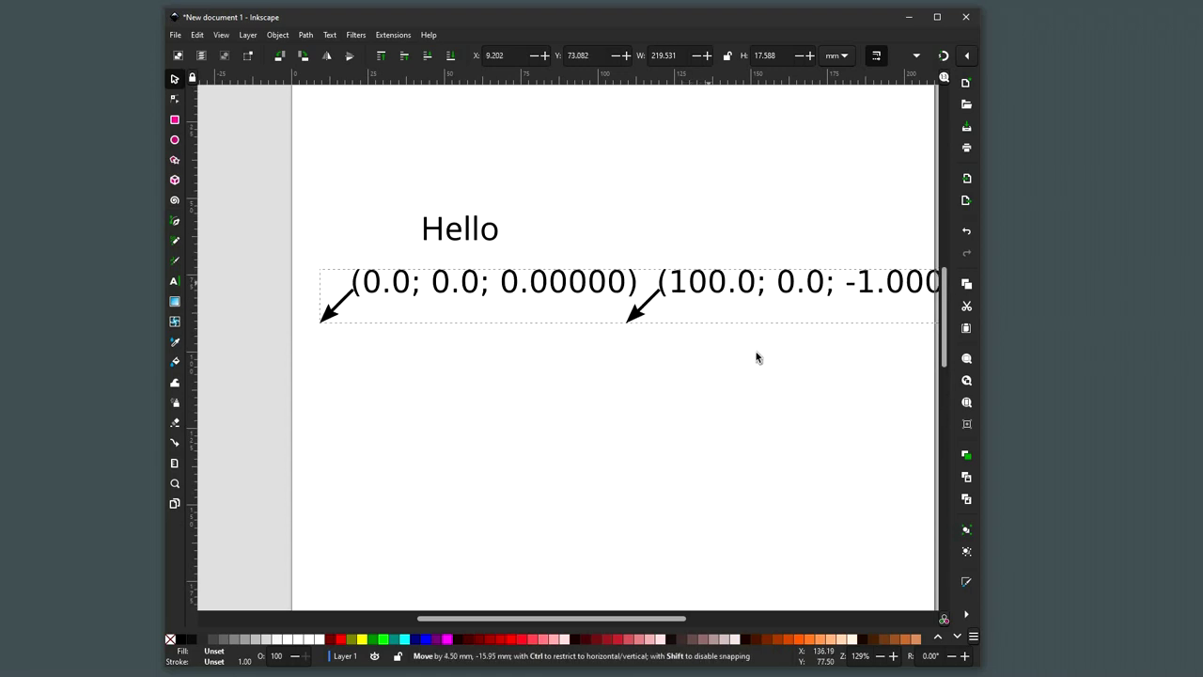
left_click_drag(757, 357, 757, 357)
Shrink the orientation points group to about 43 by 6 mm, keeping it just below the "Hello" lettering
scroll(833, 333, "down", 3)
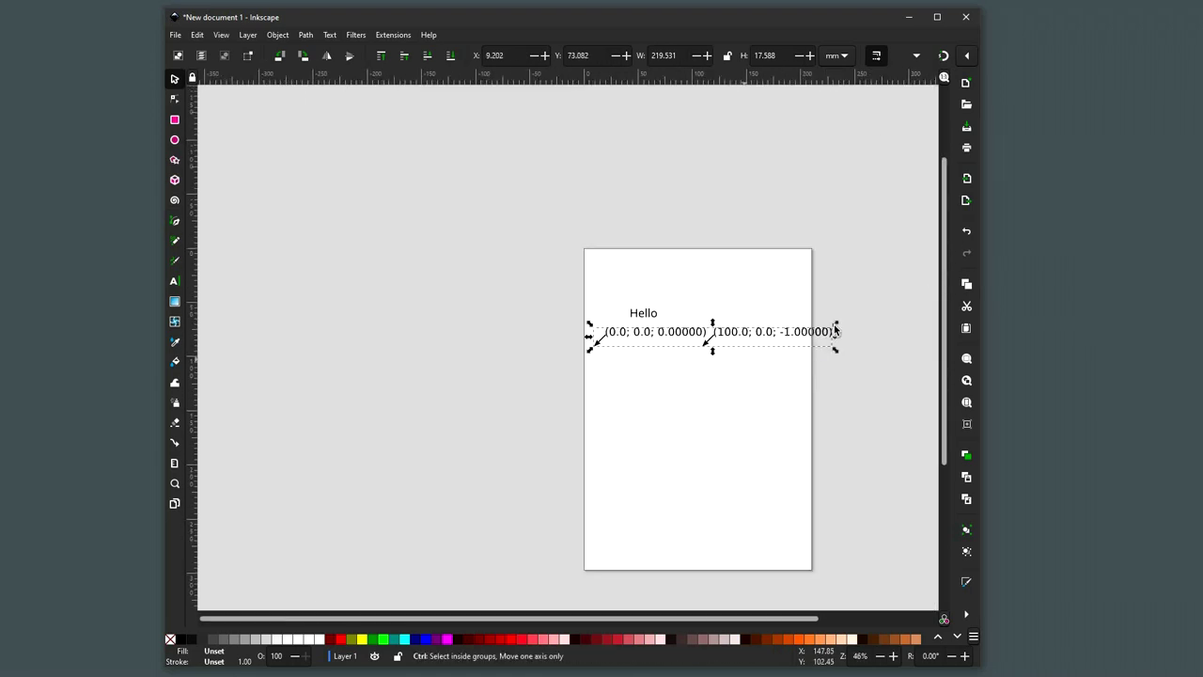
left_click_drag(834, 325, 663, 314)
scroll(738, 369, "up", 3)
scroll(737, 368, "up", 2)
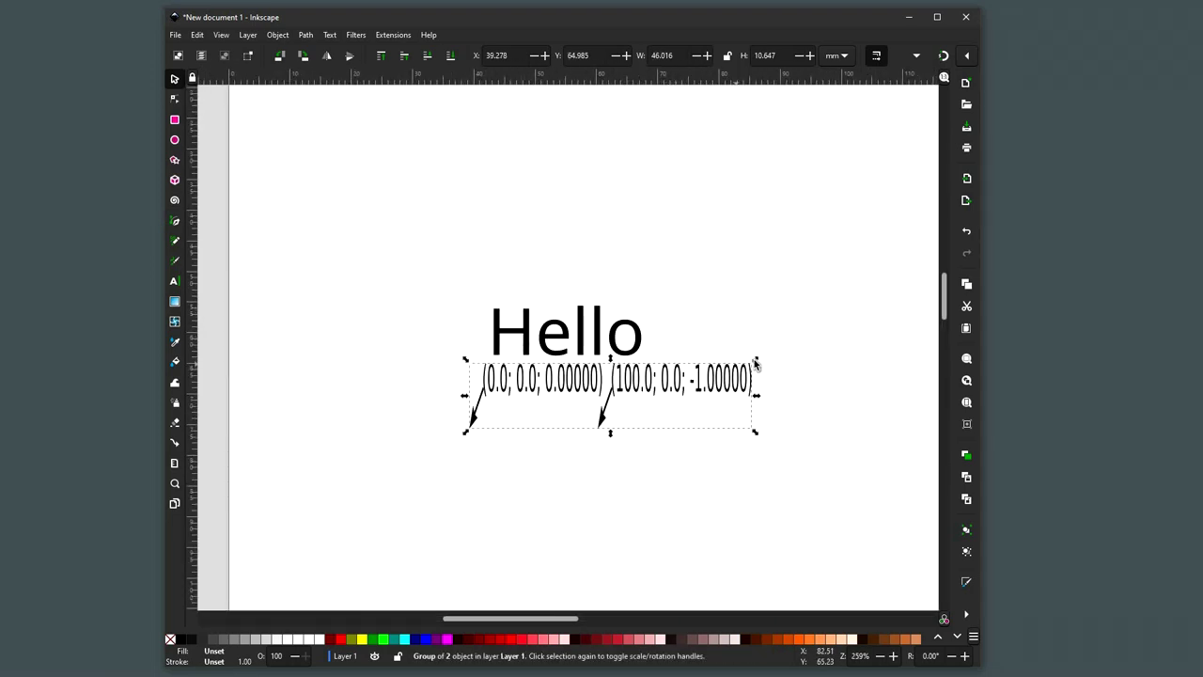
left_click_drag(754, 359, 582, 324)
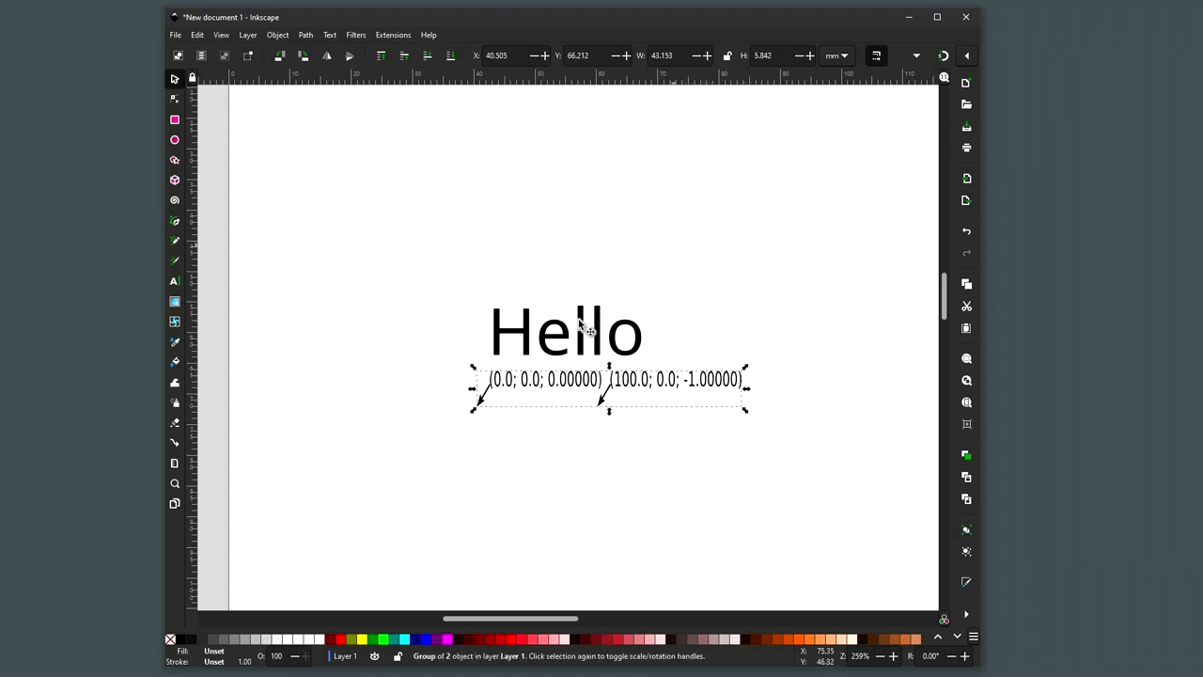
Select the "Hello" path group and open the Gcodetools Path to Gcode settings for it
left_click(595, 315)
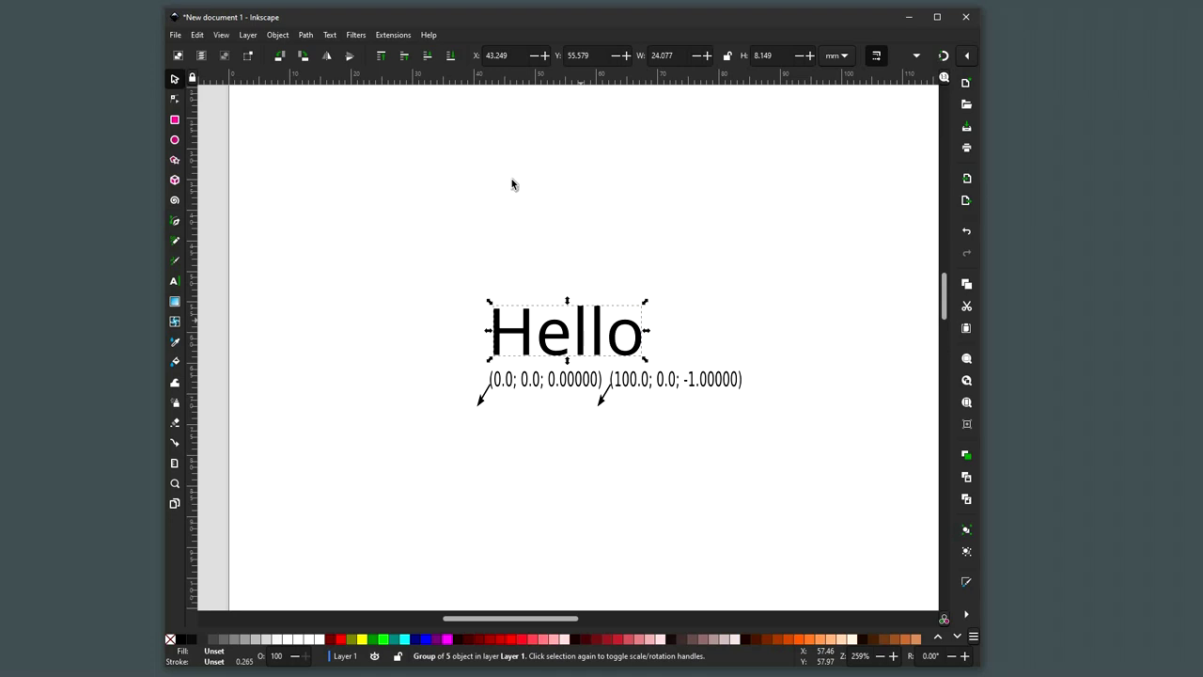
left_click(393, 34)
mouse_move(421, 146)
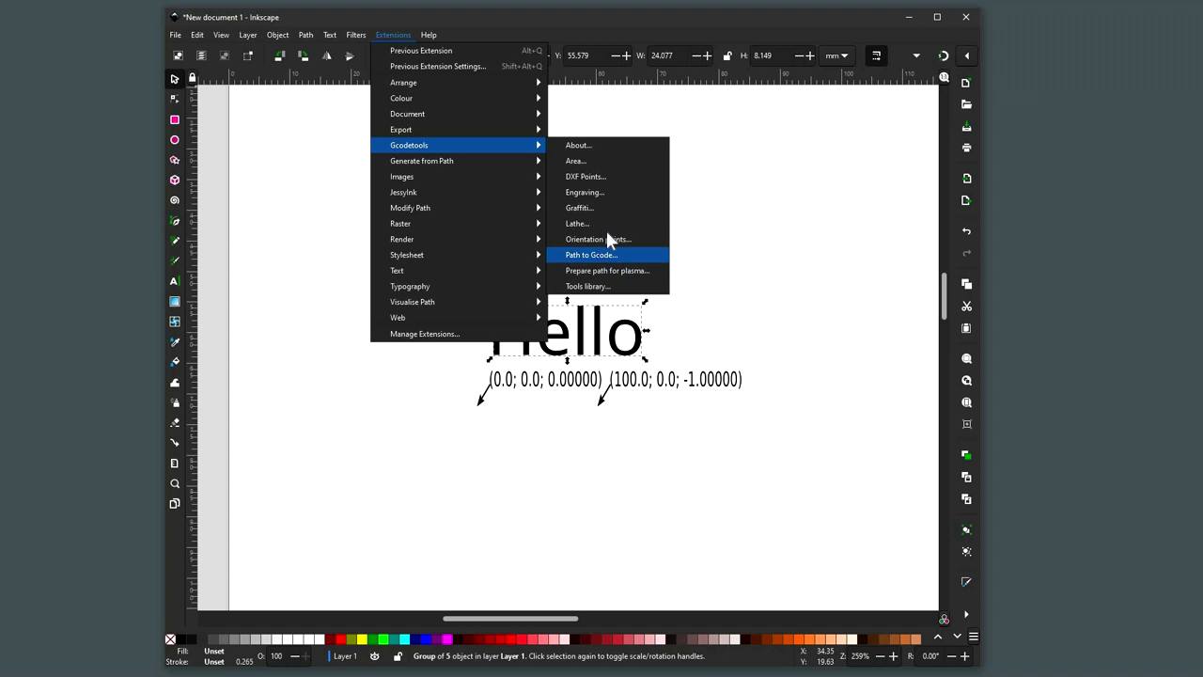
left_click(602, 254)
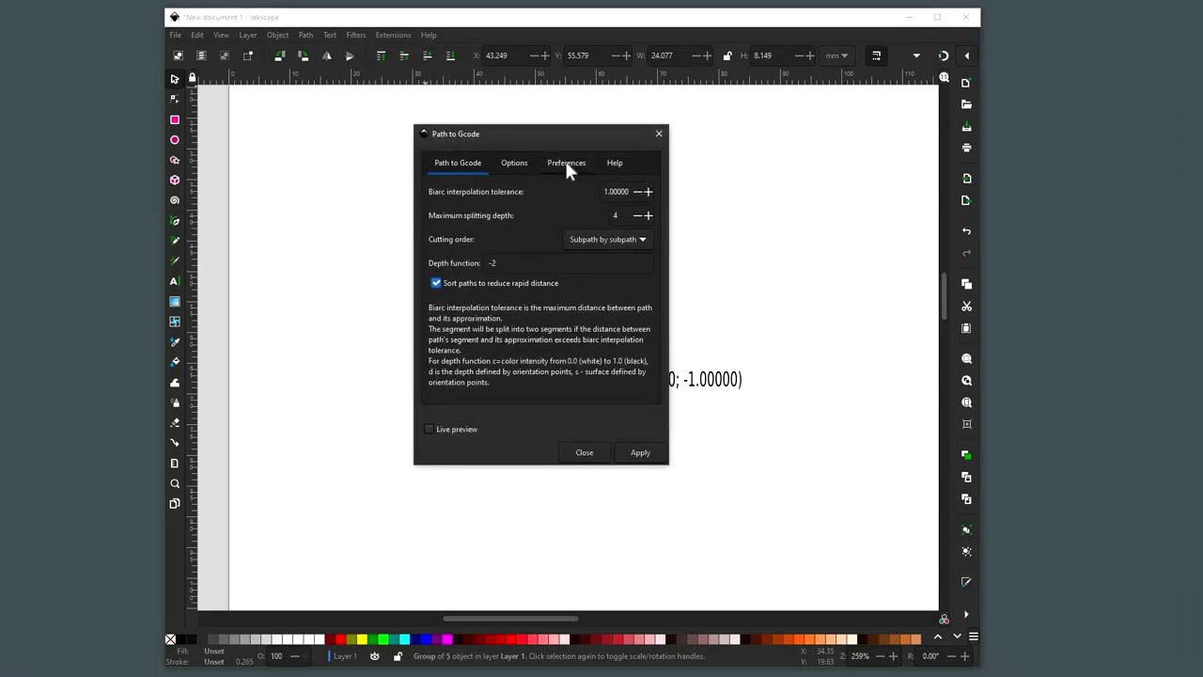
Review the Path to Gcode output file name, directory, safe height and Z-axis options
left_click(566, 163)
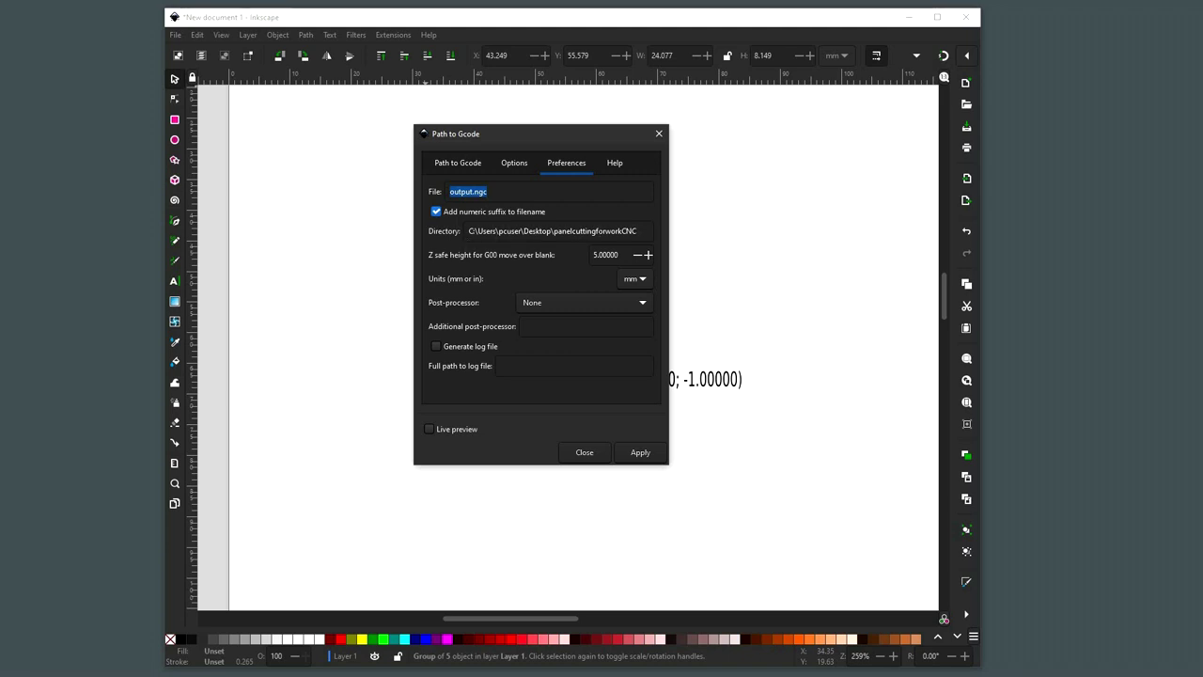
double_click(525, 230)
double_click(593, 231)
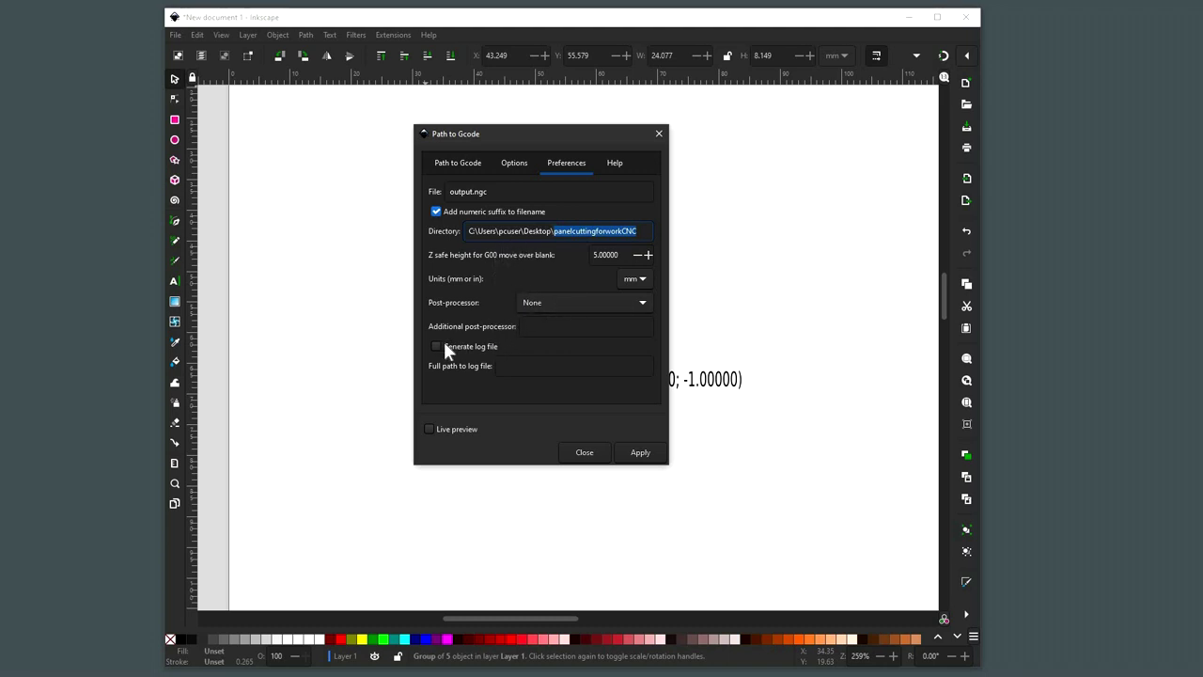
left_click(517, 163)
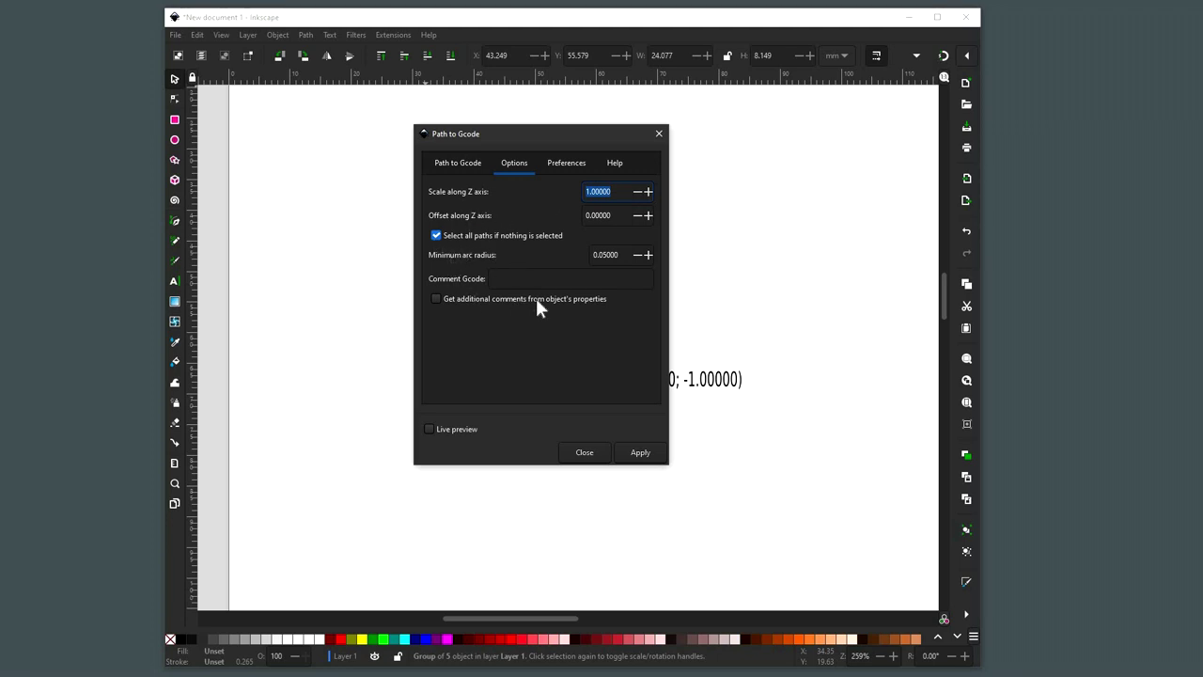
left_click(464, 161)
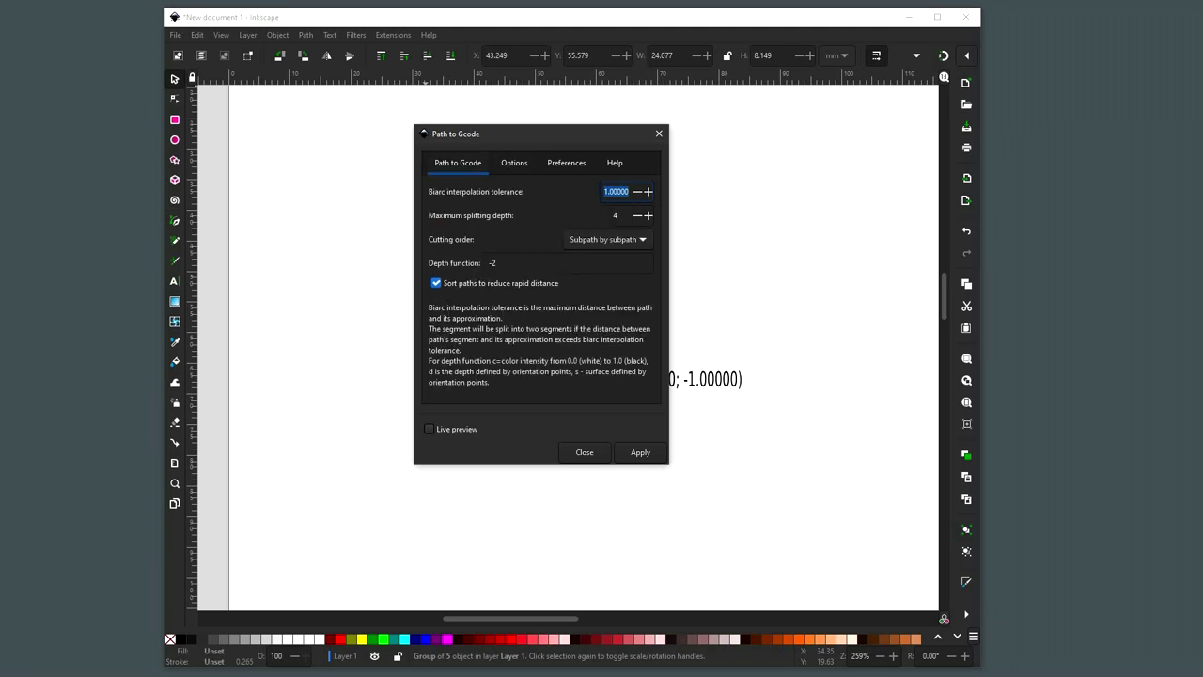
Set the depth function to -3 and generate the G-code for the "Hello" paths
double_click(517, 261)
key("BackSpace")
type("-3")
left_click(513, 164)
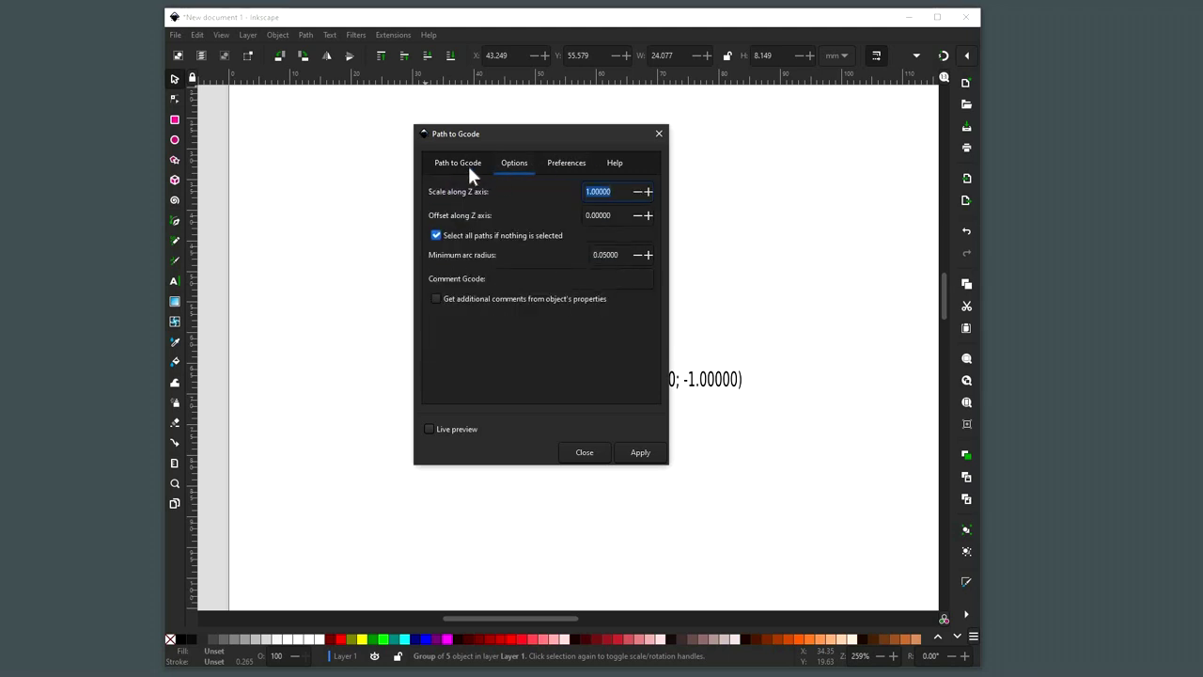
left_click(456, 165)
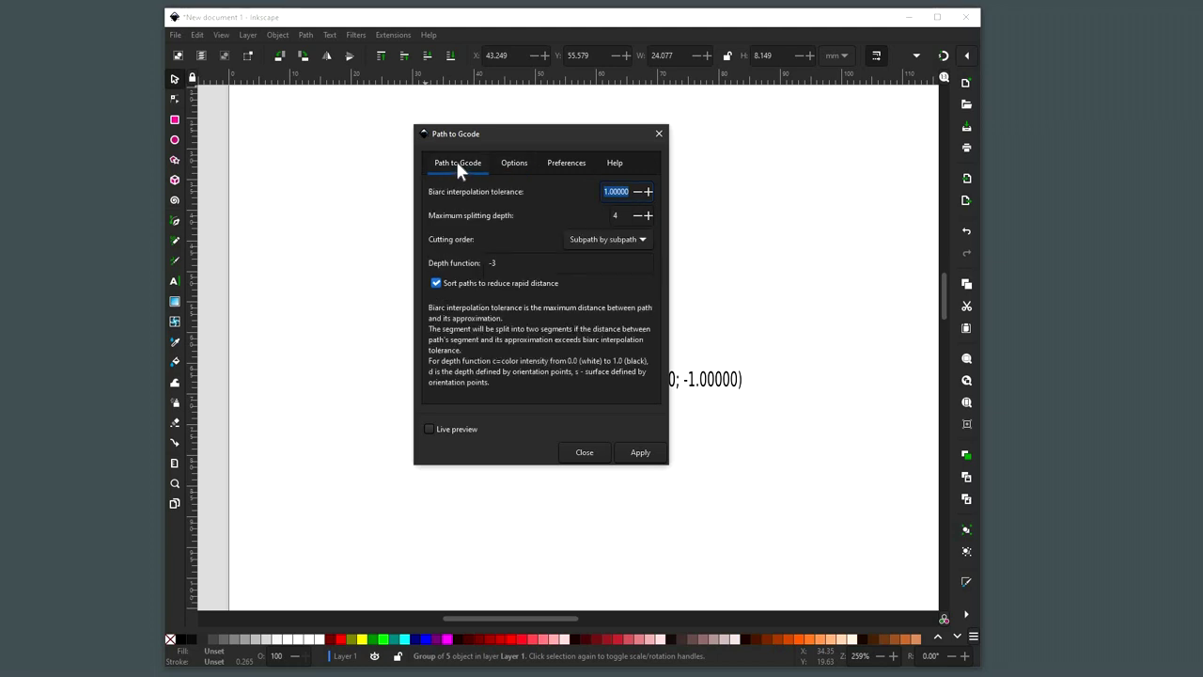
left_click(643, 456)
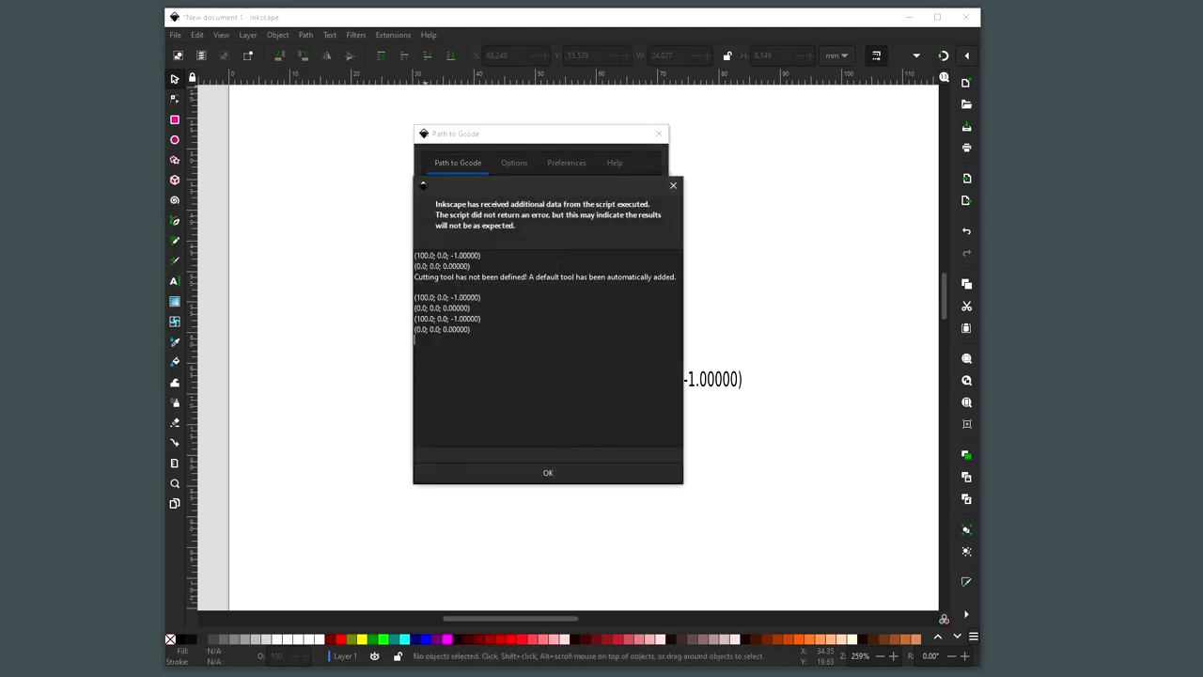
Dismiss the script message and Path to Gcode settings, and move the Default tool table beside the page to about X -409.5, Y 3.5 mm
left_click(552, 473)
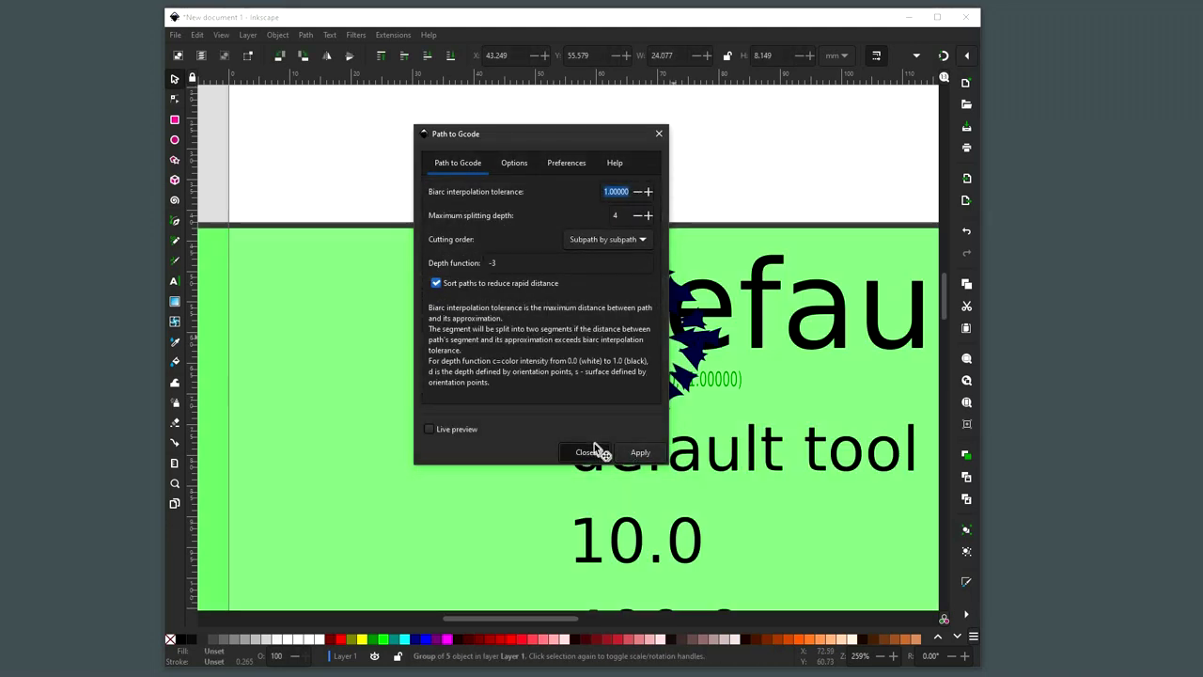
left_click(592, 454)
scroll(646, 475, "down", 3)
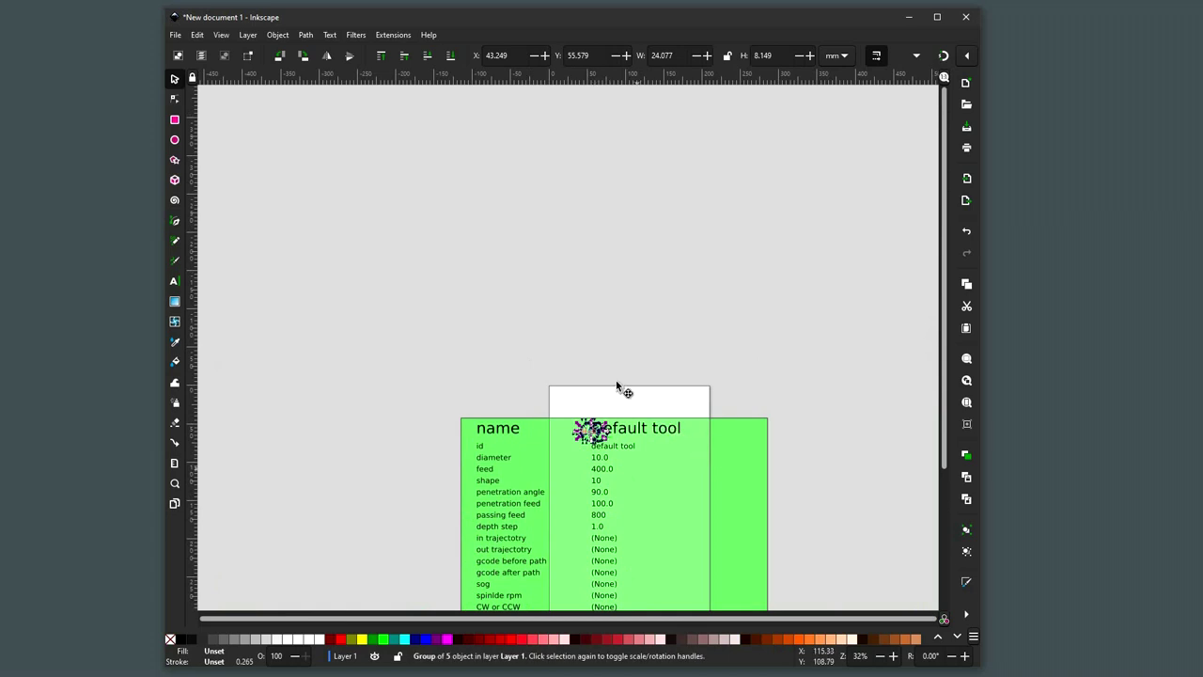
left_click_drag(513, 379, 582, 444)
scroll(646, 477, "down", 2)
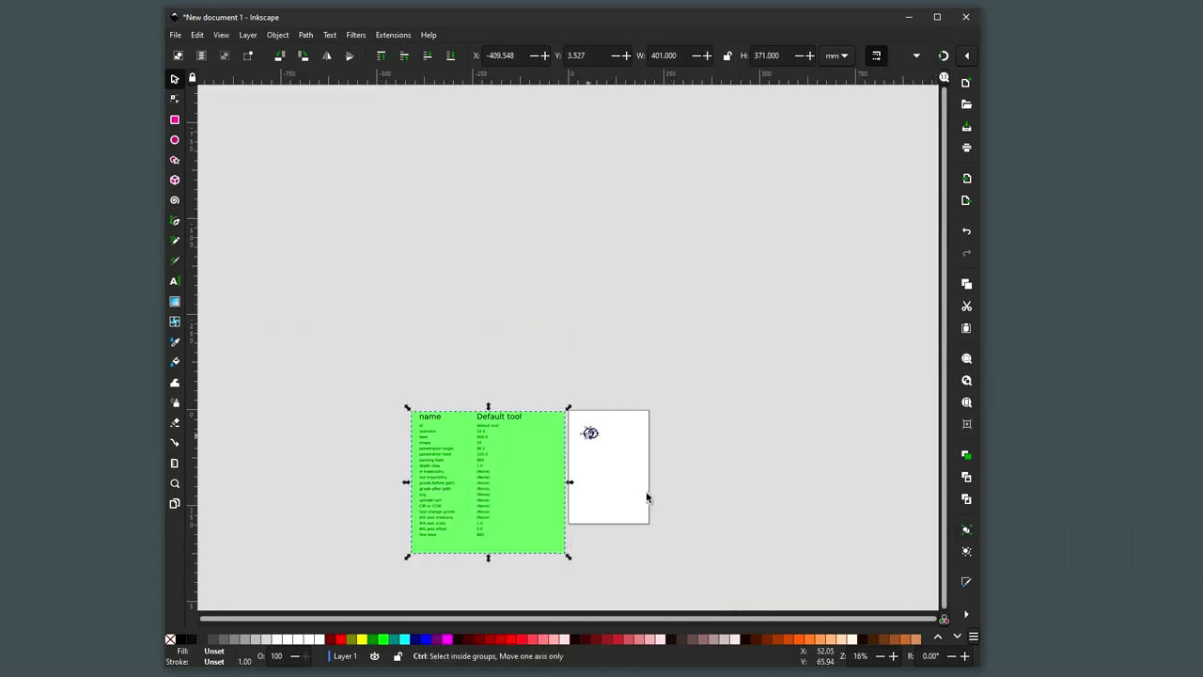
Examine the generated toolpath arrows around the "Hello" lettering on the page
scroll(608, 488, "up", 5, "ctrl")
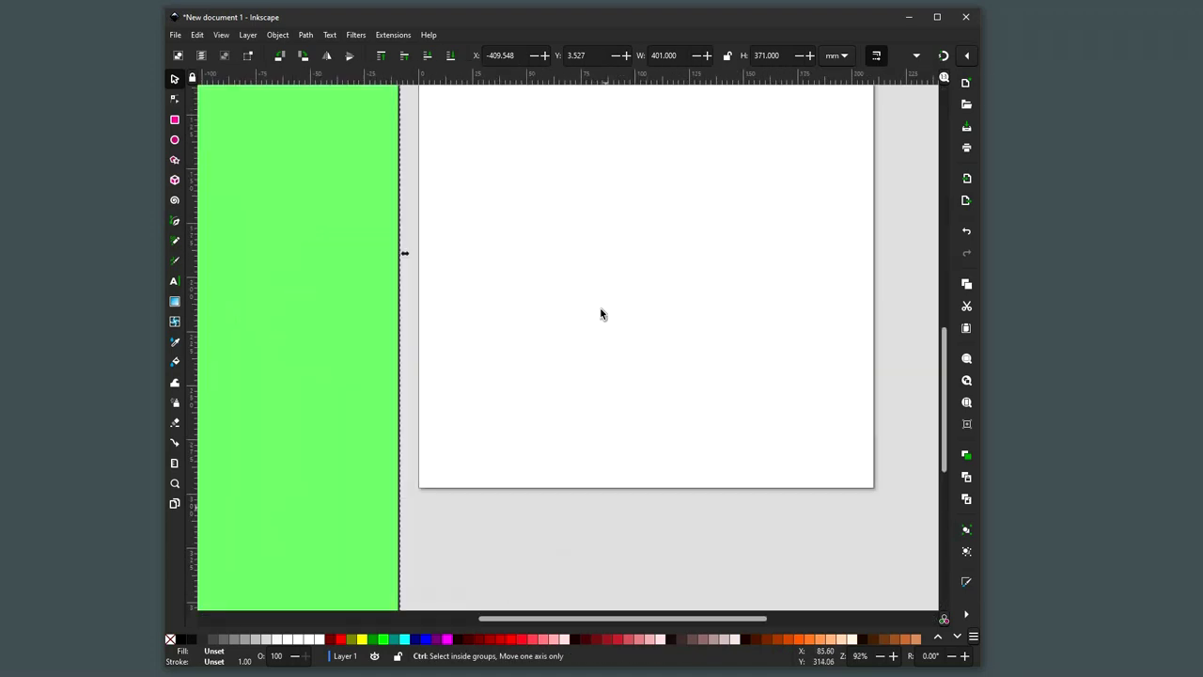
scroll(567, 330, "up", 5)
scroll(555, 326, "up", 5, "ctrl")
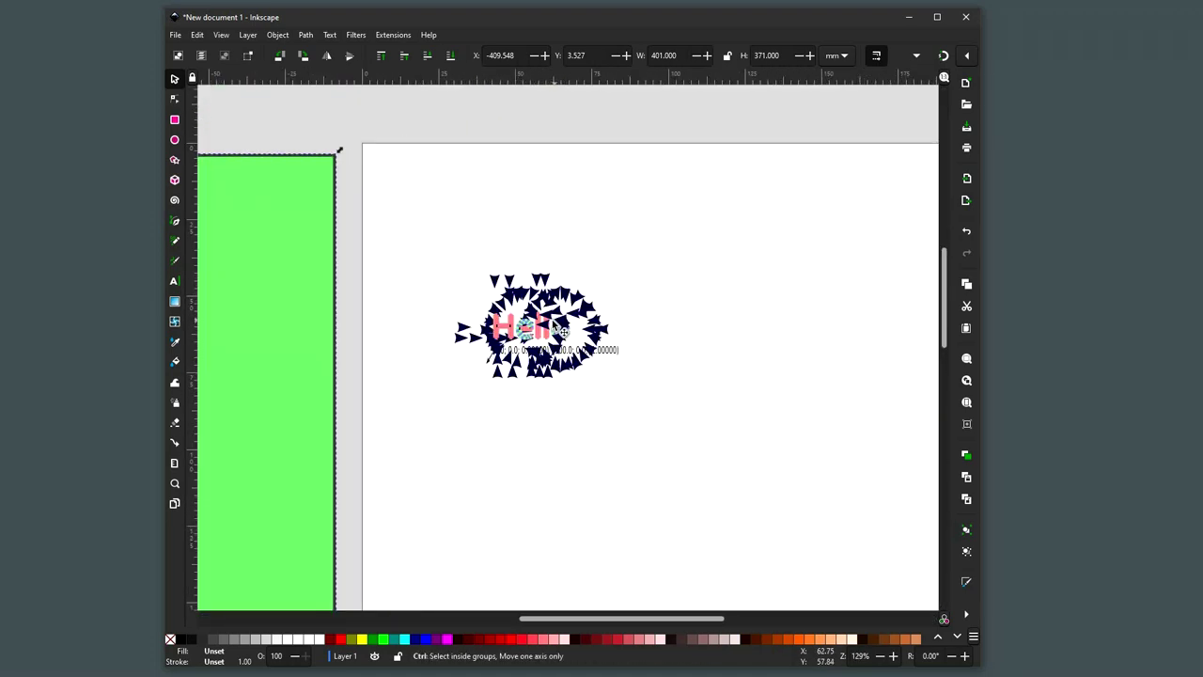
scroll(557, 326, "down", 8)
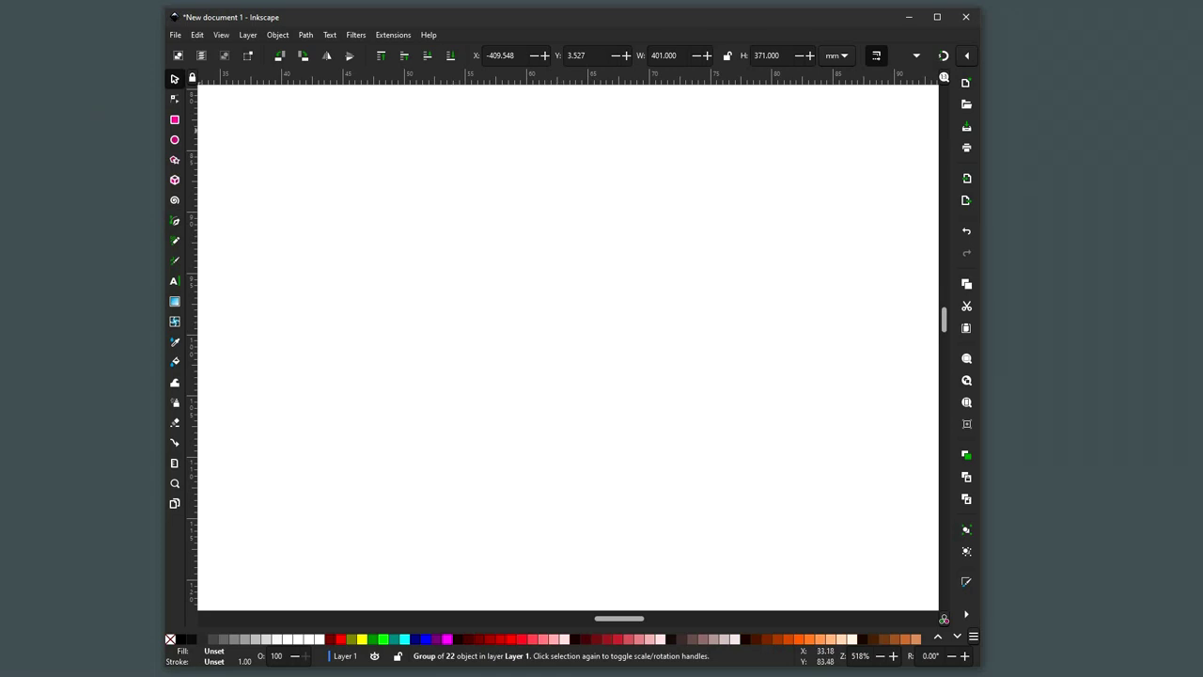
Open output_0003.ngc from the panelcuttingforworkCNC desktop folder in Notepad++
double_click(94, 151)
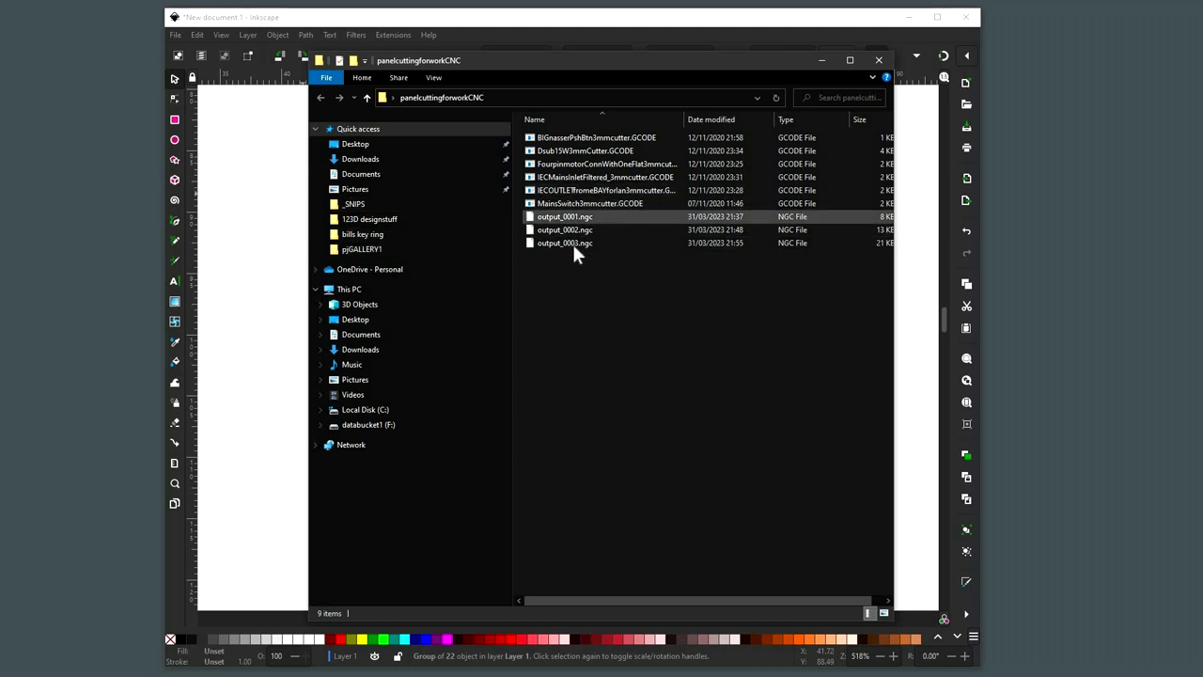
left_click(709, 248)
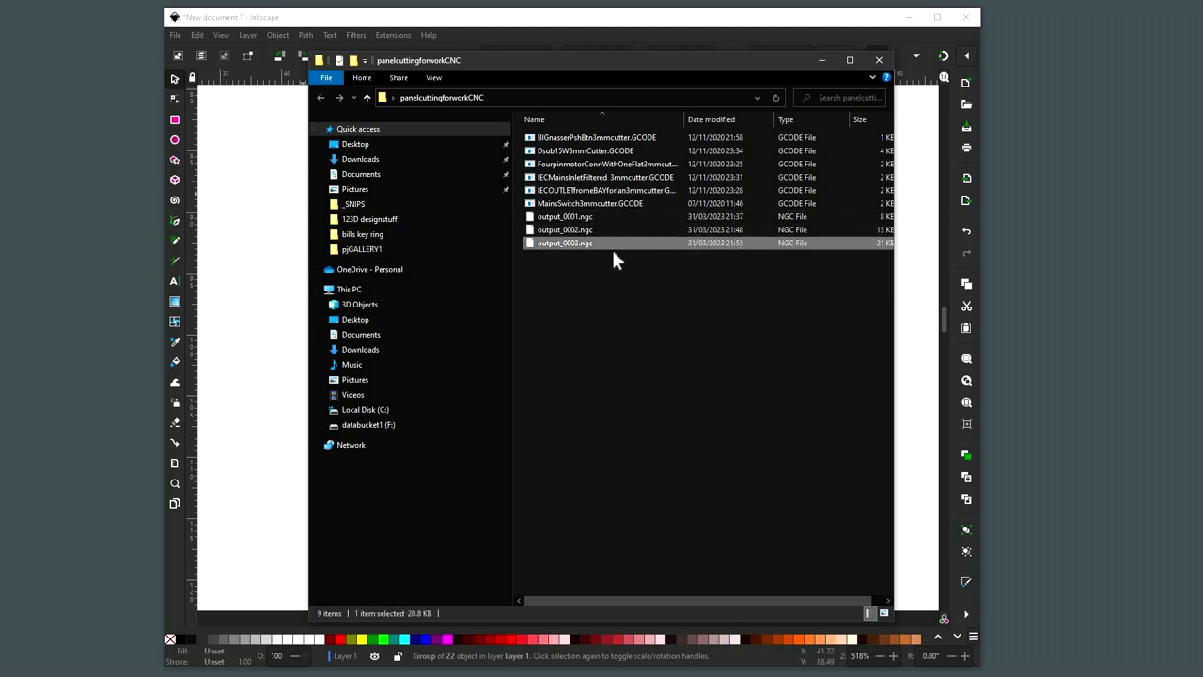
right_click(568, 244)
left_click(621, 269)
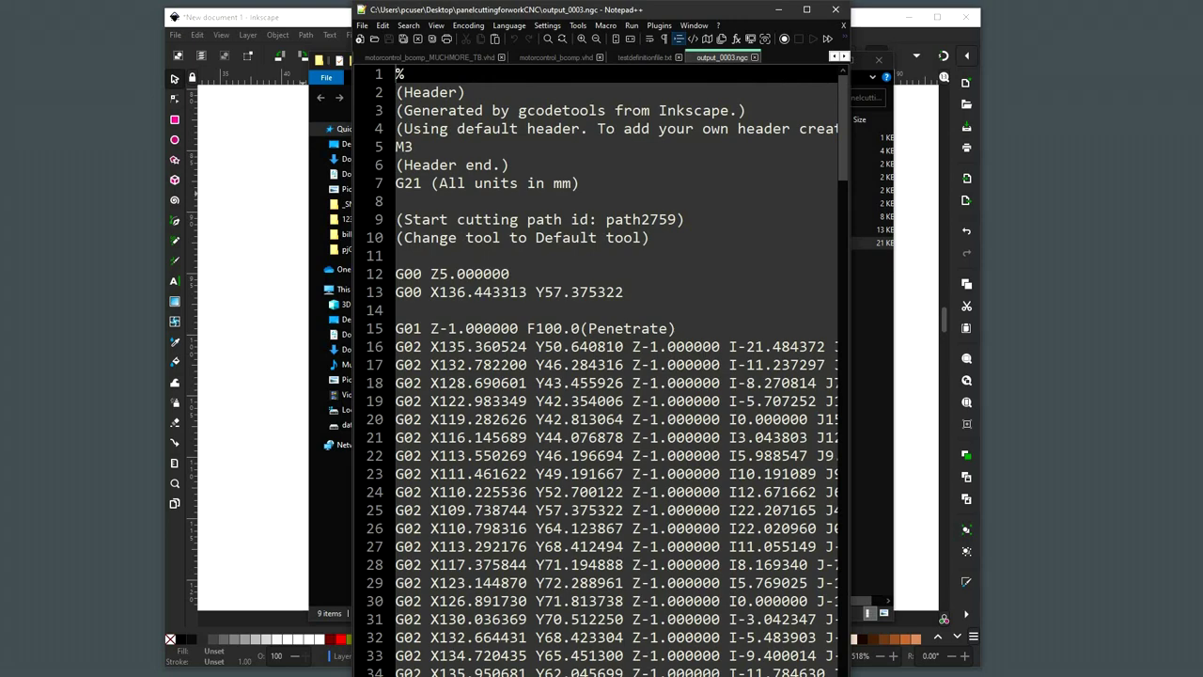
Review the successive Z-depth cutting passes in the G-code file, and close the editor and the folder window
scroll(601, 367, "down", 9)
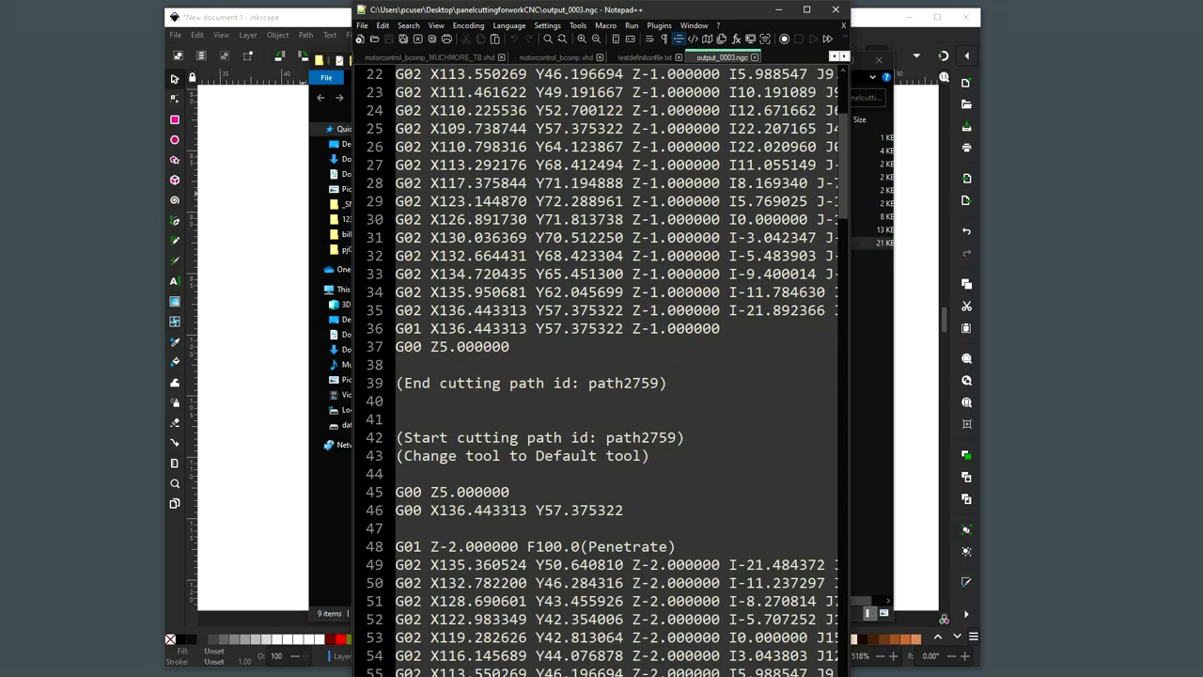
scroll(602, 366, "down", 18)
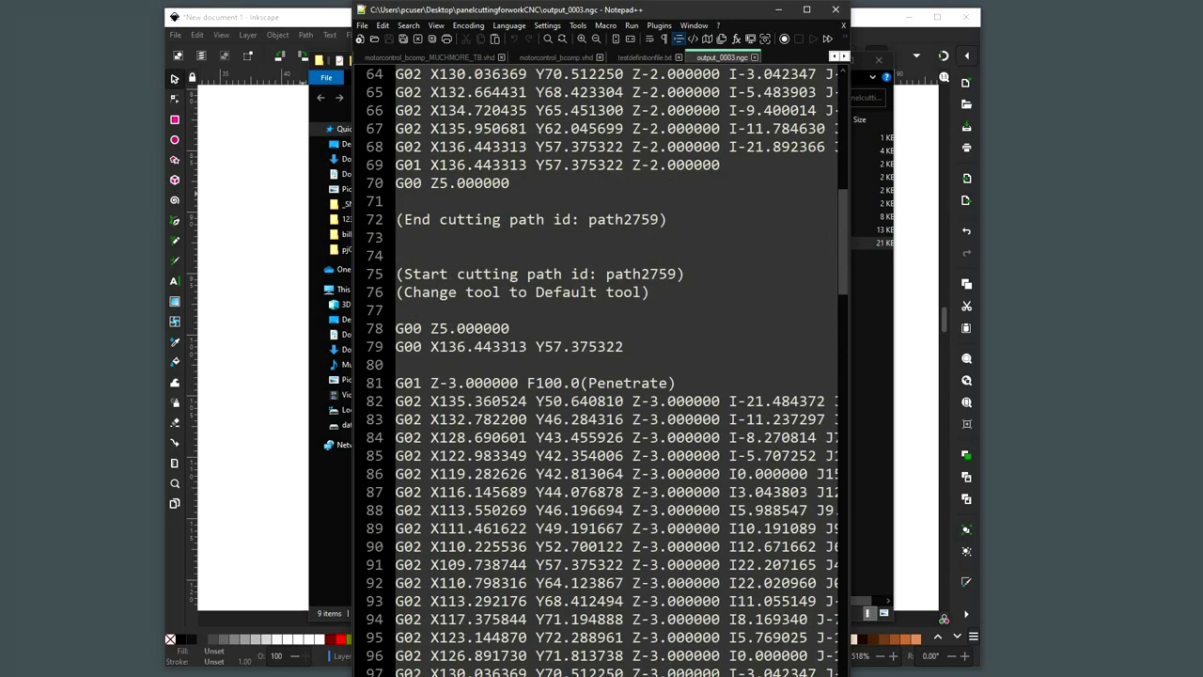
scroll(601, 367, "up", 18)
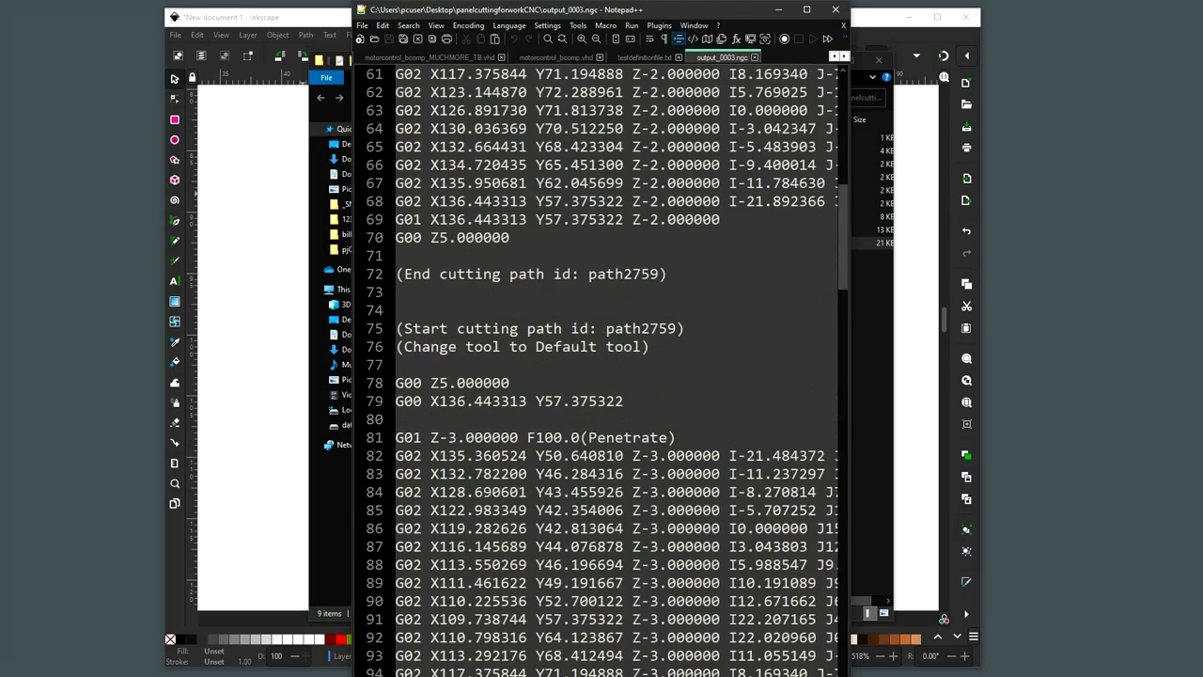
scroll(763, 36, "up", 5)
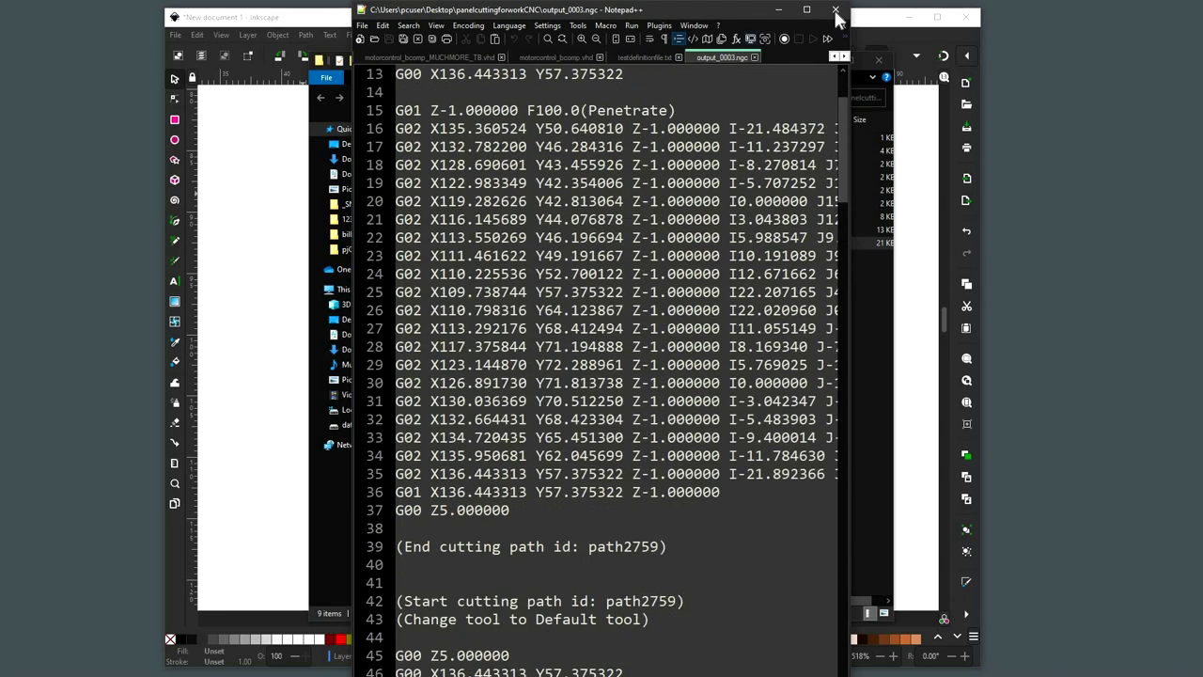
left_click(836, 11)
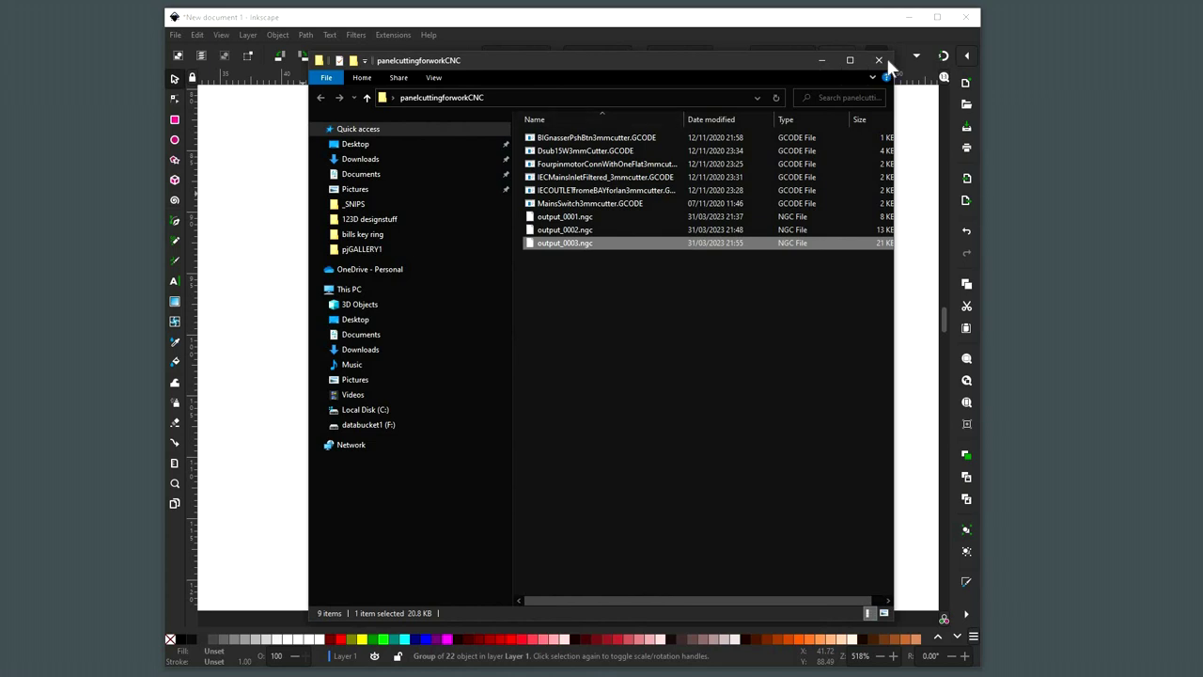
left_click(880, 59)
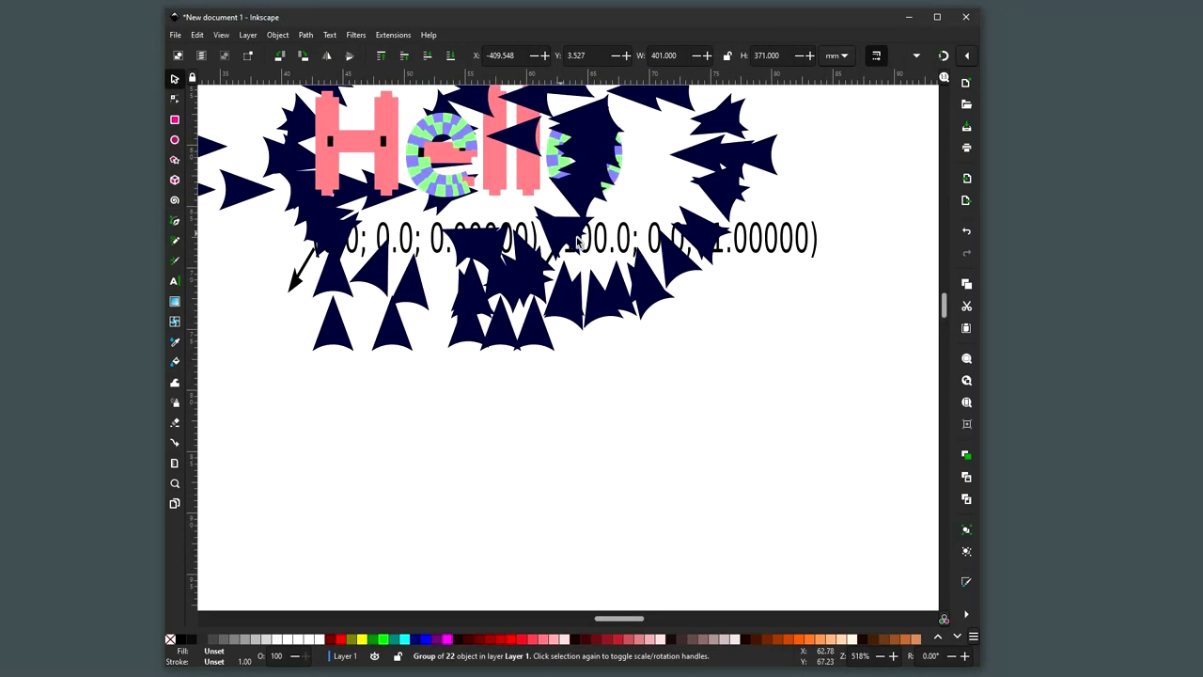
Examine the parameters in the Default tool table beside the page, such as diameter, feed and depth step
scroll(579, 242, "up", 7)
scroll(578, 243, "down", 7)
scroll(579, 242, "up", 8)
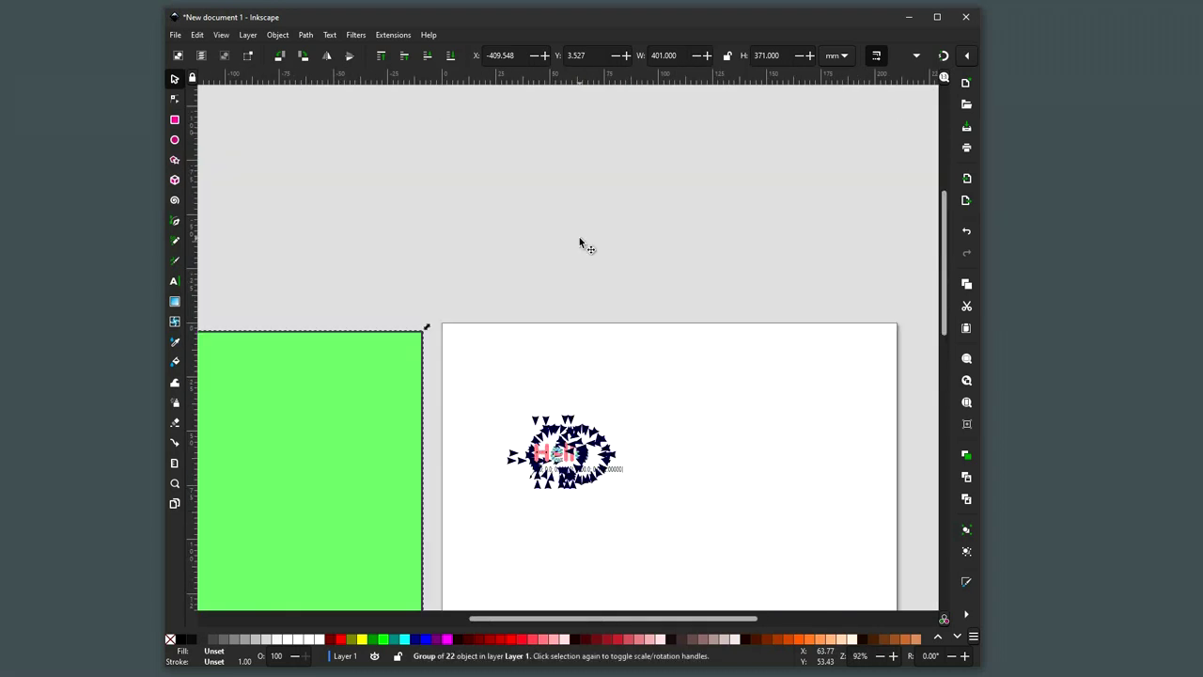
scroll(579, 243, "down", 5)
scroll(580, 243, "down", 2)
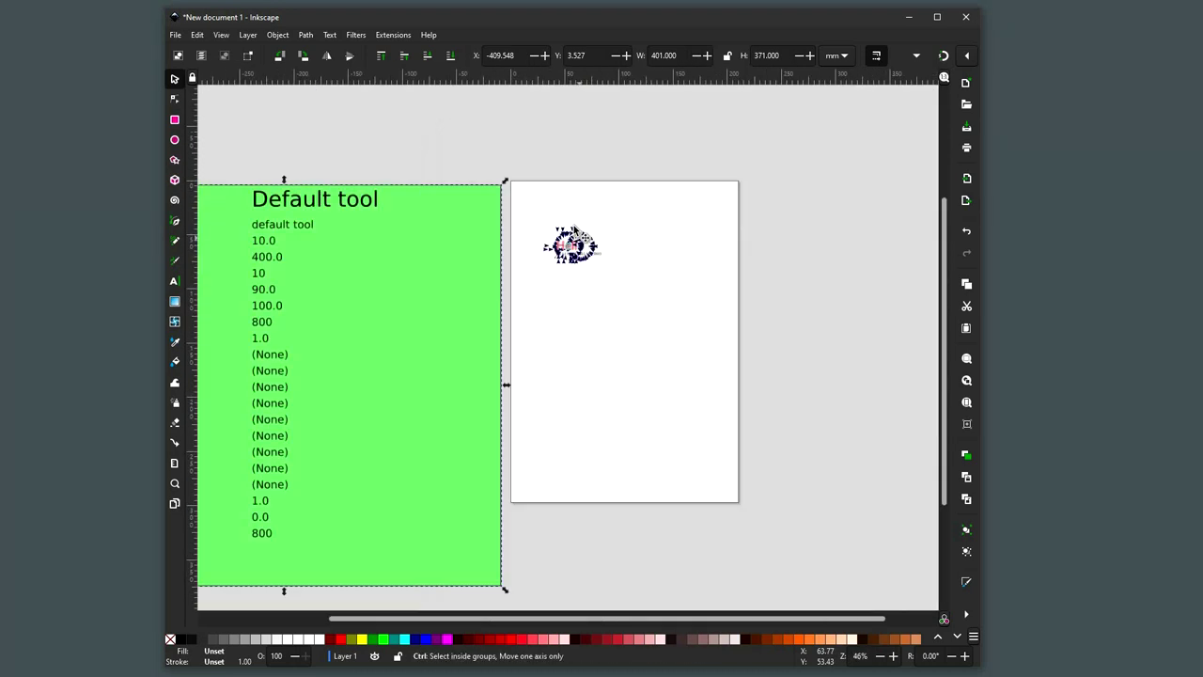
scroll(555, 239, "down", 3)
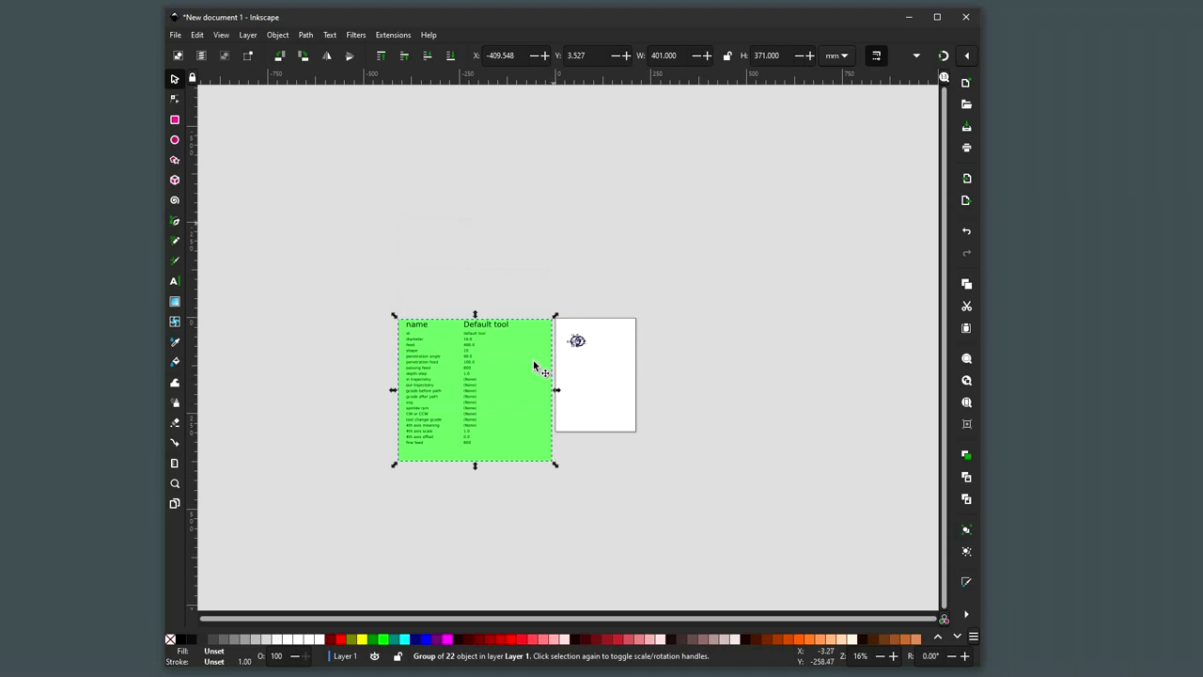
scroll(537, 363, "up", 2)
scroll(555, 356, "up", 1)
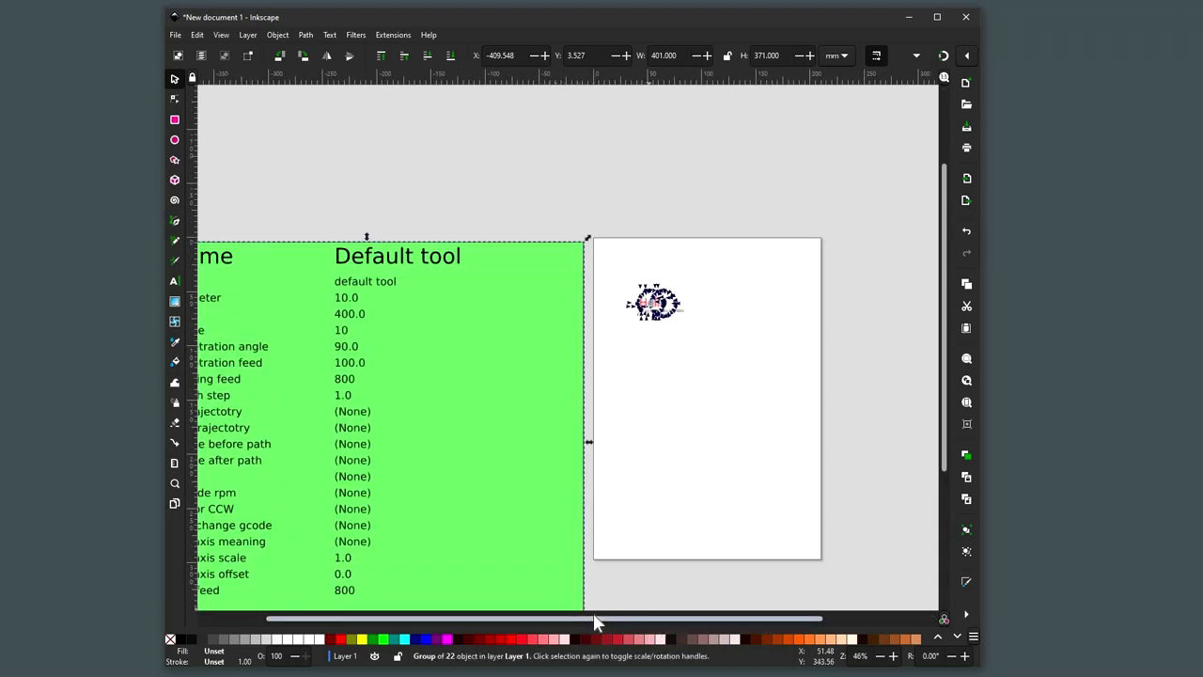
left_click_drag(593, 617, 515, 200)
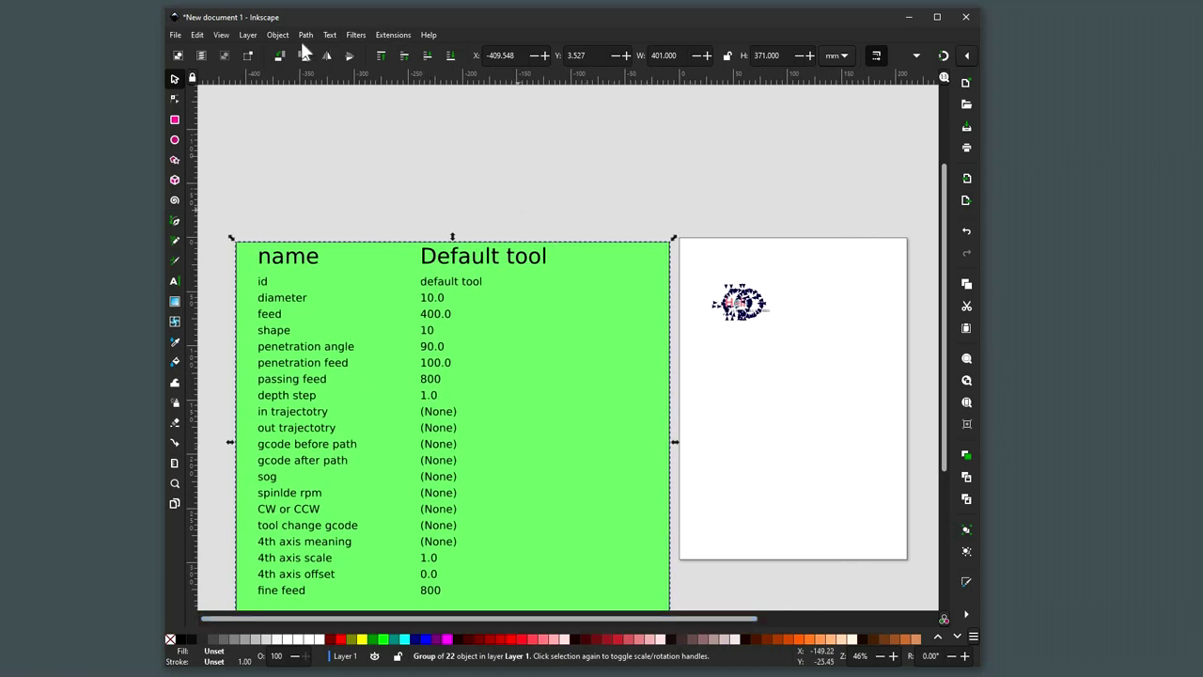